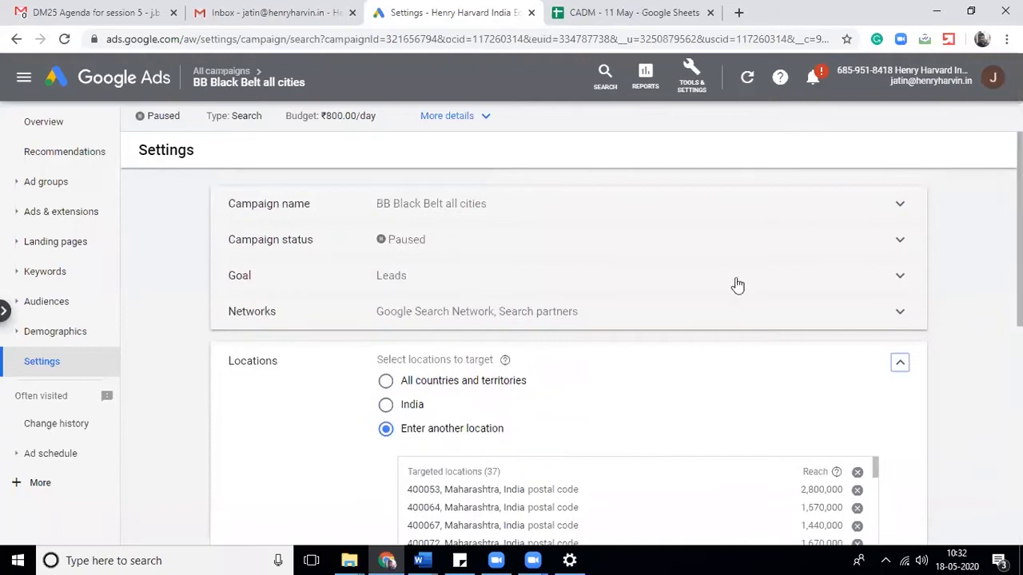
Open the campaign's Networks settings and review the Search Network and Display Network options
{"action": "left_click", "coordinate": [712, 312]}
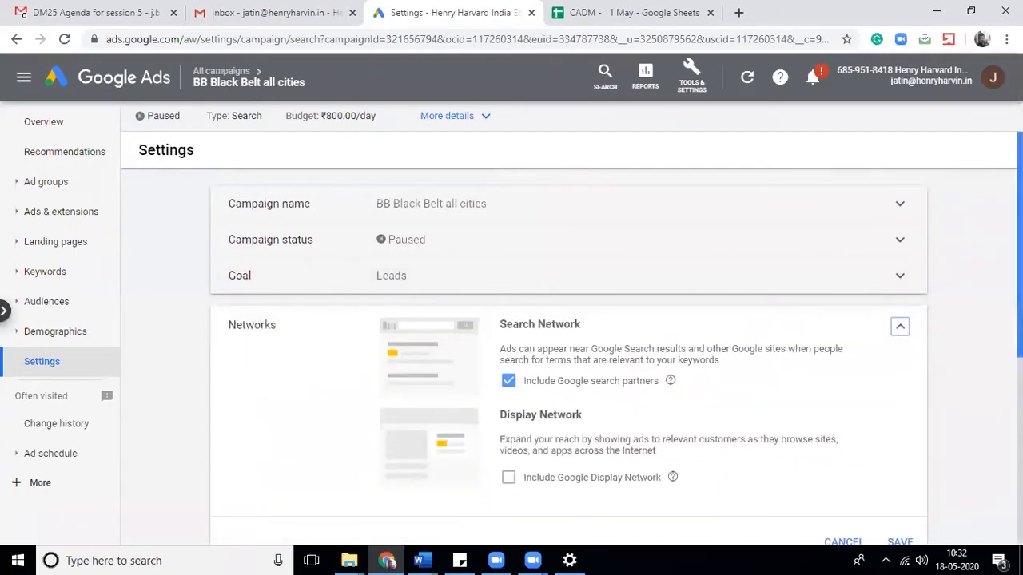
{"action": "left_click_drag", "start_coordinate": [1019, 308], "coordinate": [1020, 360]}
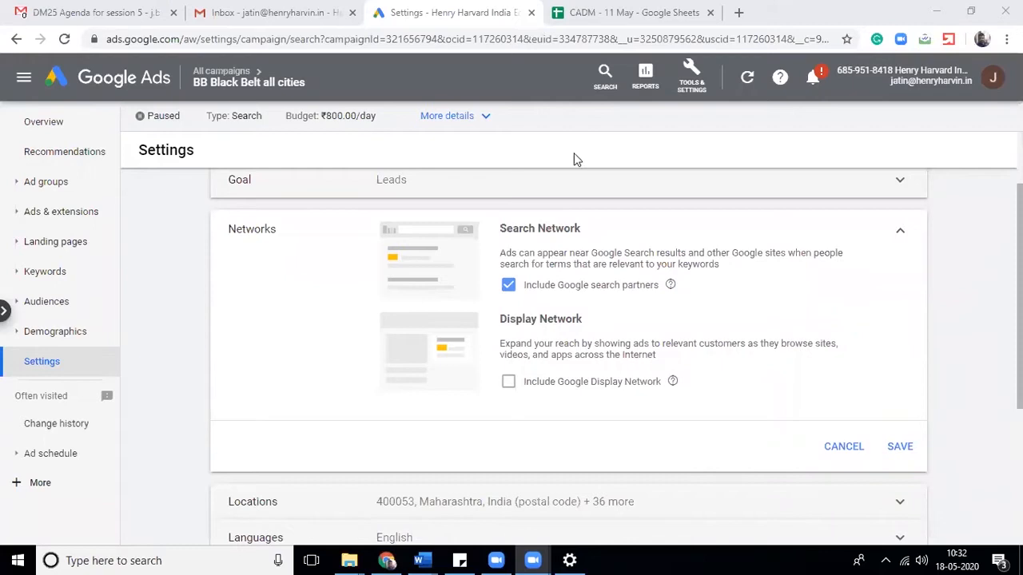
{"action": "scroll", "coordinate": [868, 299], "scroll_direction": "down", "scroll_amount": 2}
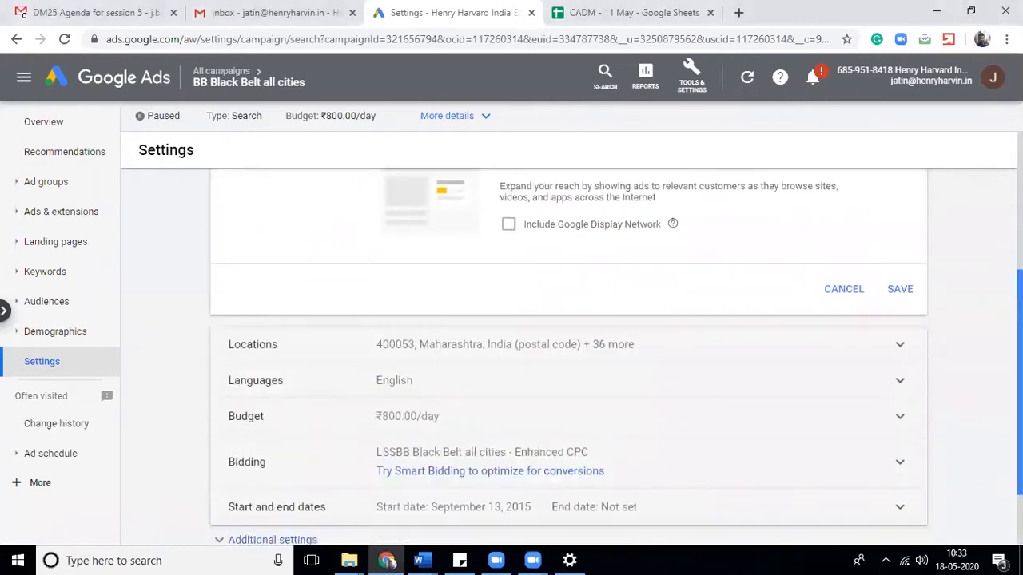
{"action": "scroll", "coordinate": [868, 299], "scroll_direction": "down", "scroll_amount": 1}
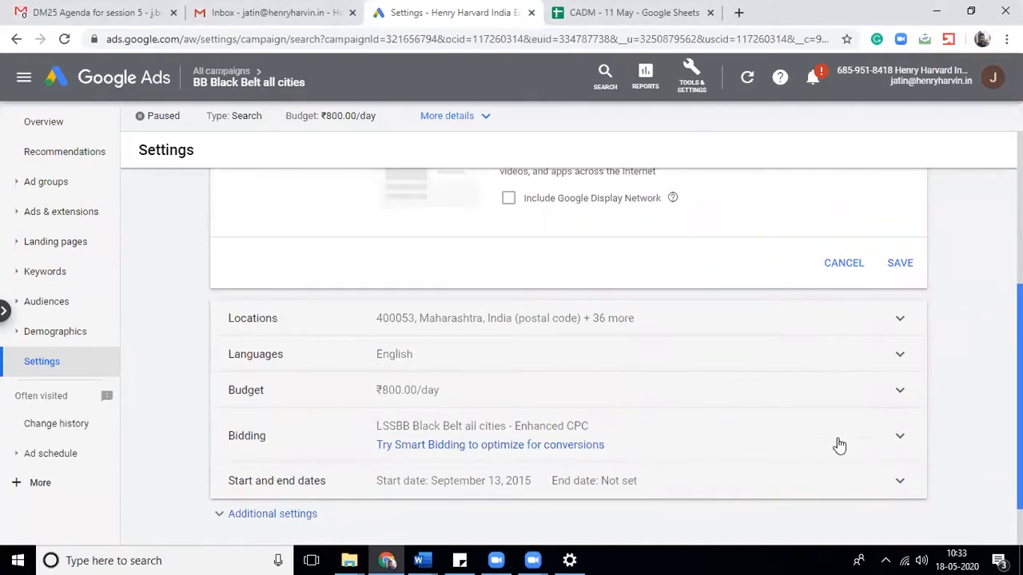
Open the campaign's Locations settings and review the targeted locations and the location search options
{"action": "left_click", "coordinate": [675, 323]}
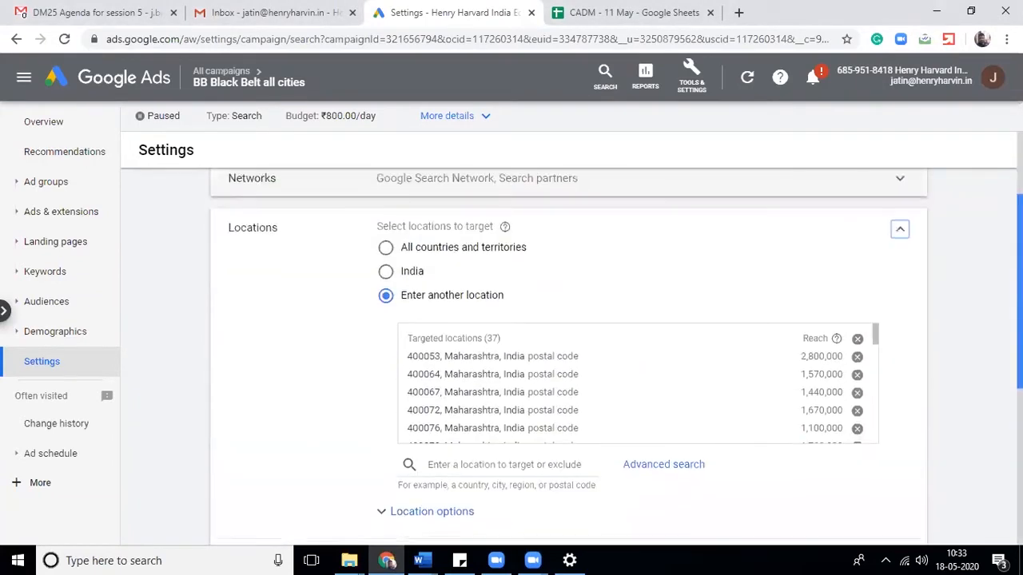
{"action": "left_click", "coordinate": [591, 559]}
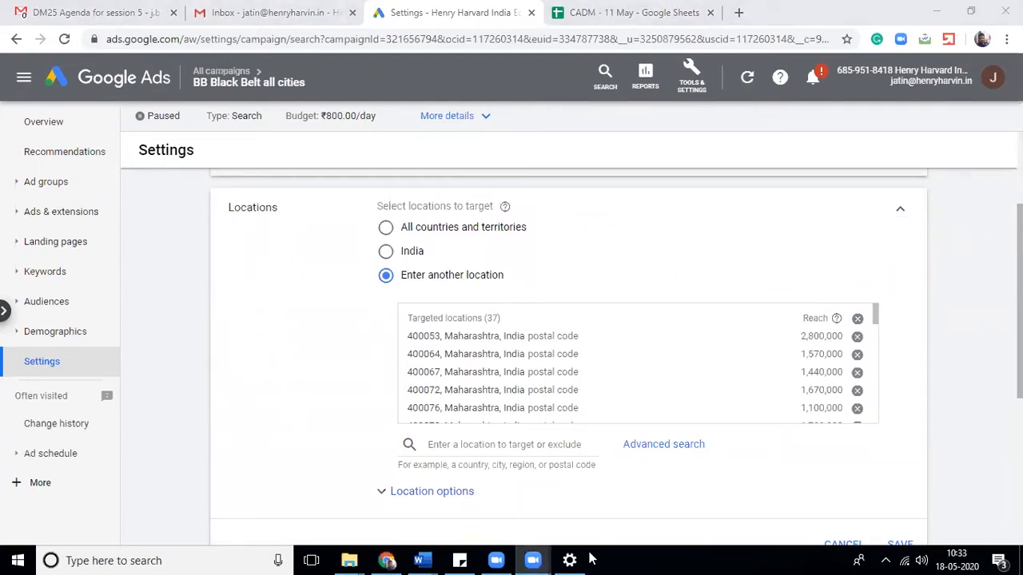
{"action": "left_click", "coordinate": [669, 467]}
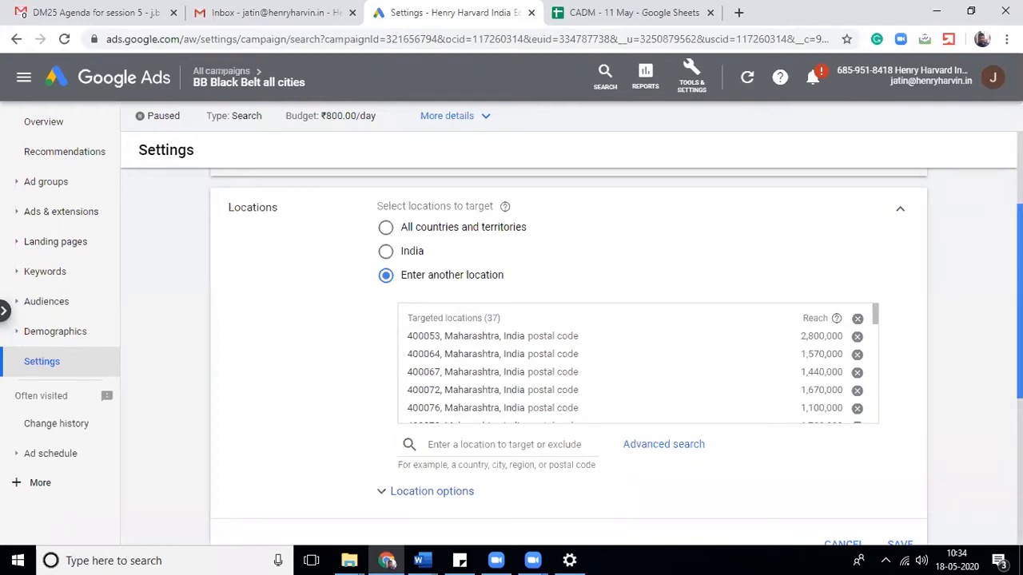
{"action": "mouse_move", "coordinate": [1019, 300]}
{"action": "left_mouse_down"}
{"action": "mouse_move", "coordinate": [1019, 346]}
{"action": "mouse_move", "coordinate": [1020, 315]}
{"action": "left_mouse_up"}
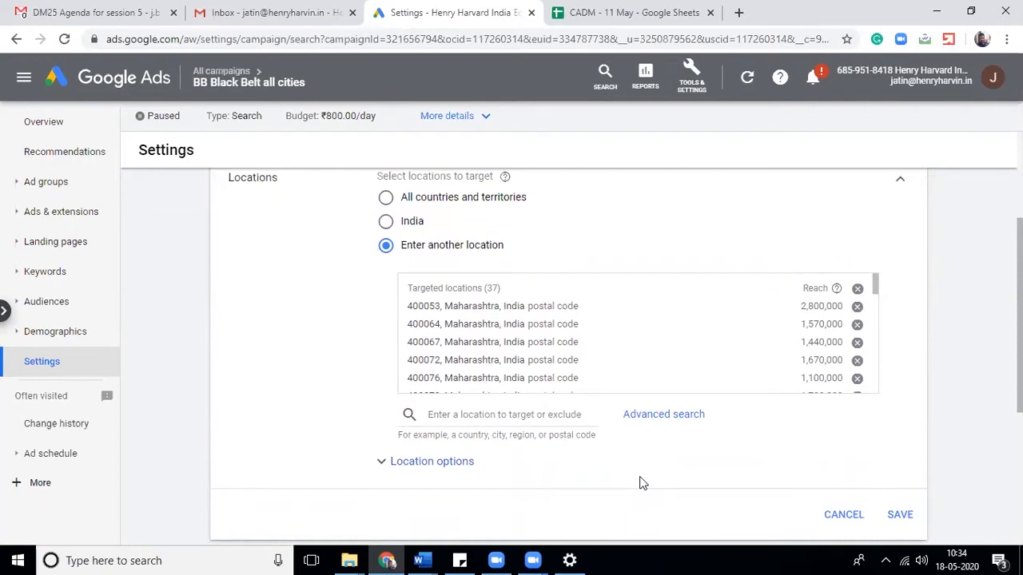
{"action": "scroll", "coordinate": [639, 482], "scroll_direction": "up", "scroll_amount": 1}
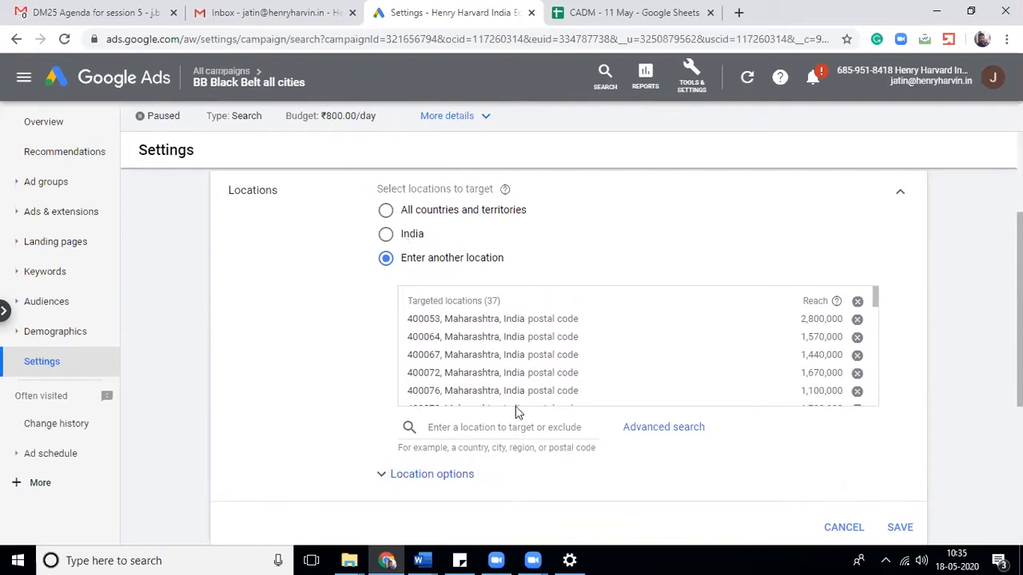
Open the advanced location search and switch from bulk location entry to radius targeting
{"action": "left_click", "coordinate": [462, 449]}
{"action": "left_click", "coordinate": [664, 427]}
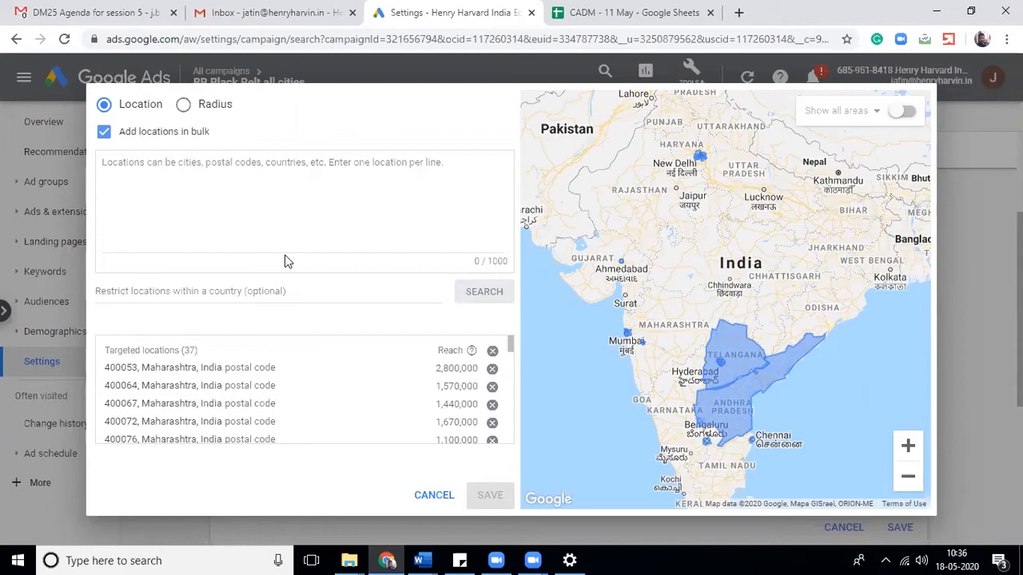
{"action": "left_click", "coordinate": [115, 167]}
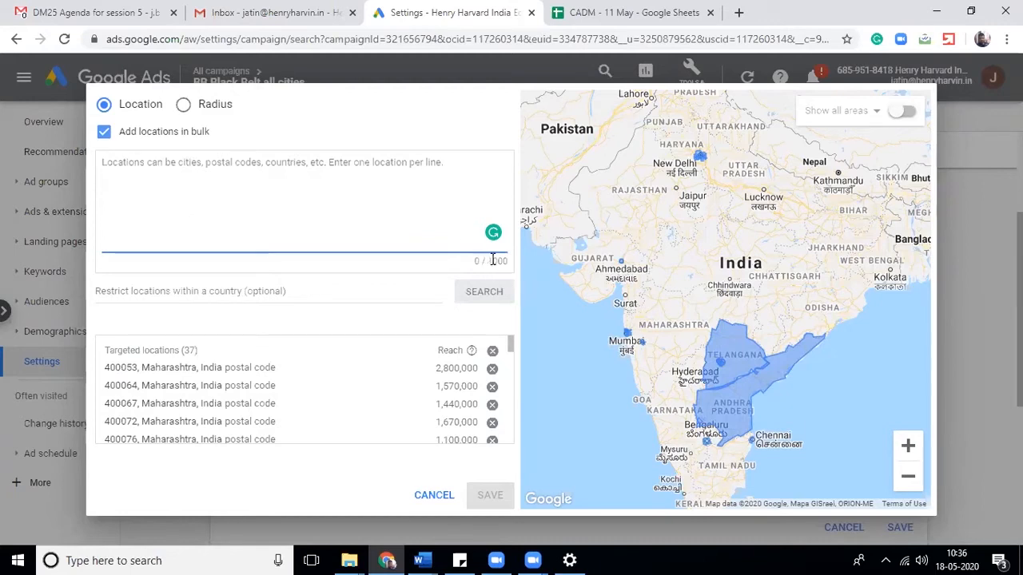
{"action": "left_click", "coordinate": [149, 134]}
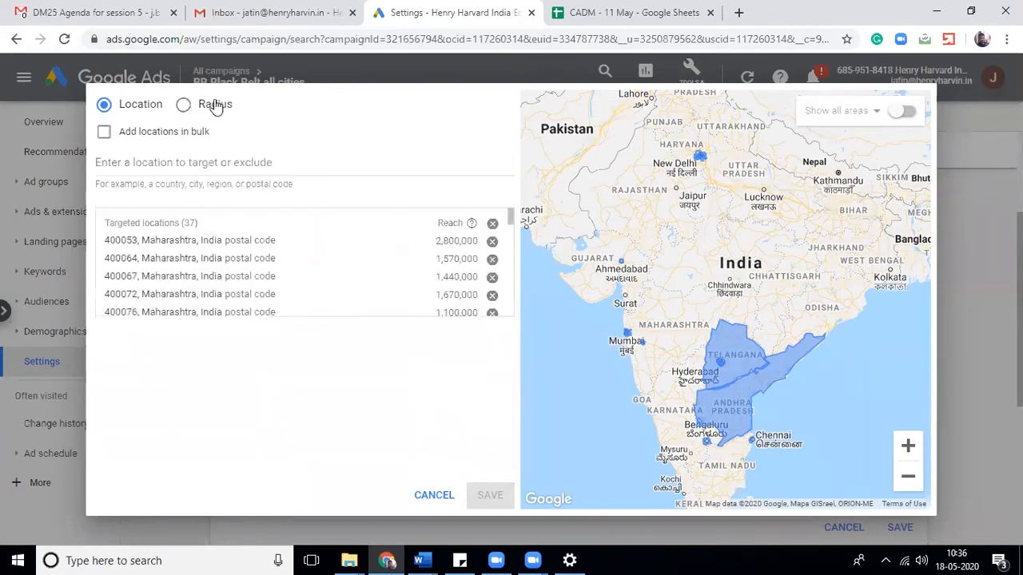
{"action": "left_click", "coordinate": [212, 105]}
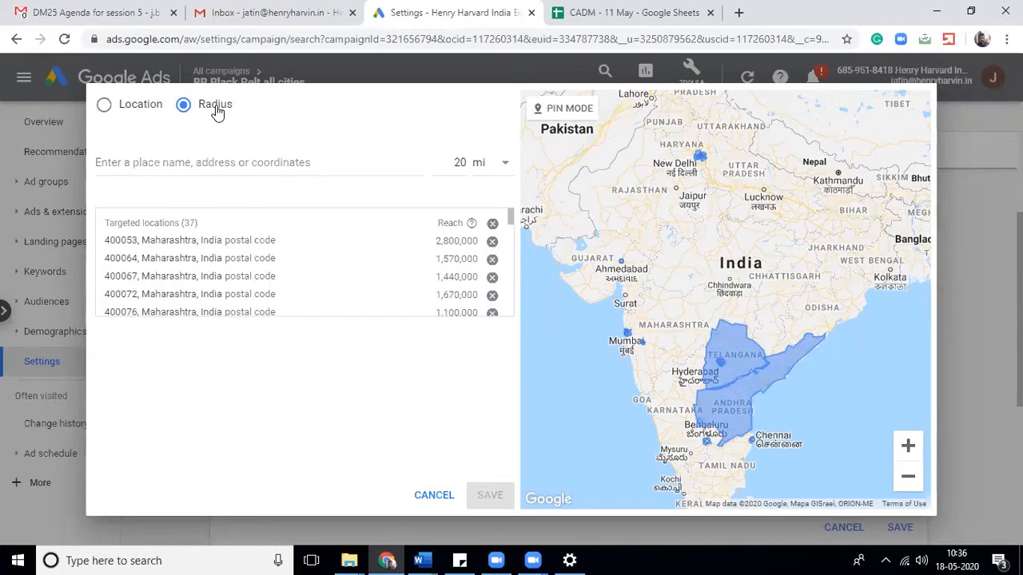
Set the targeting radius to 5 km
{"action": "left_click", "coordinate": [250, 164]}
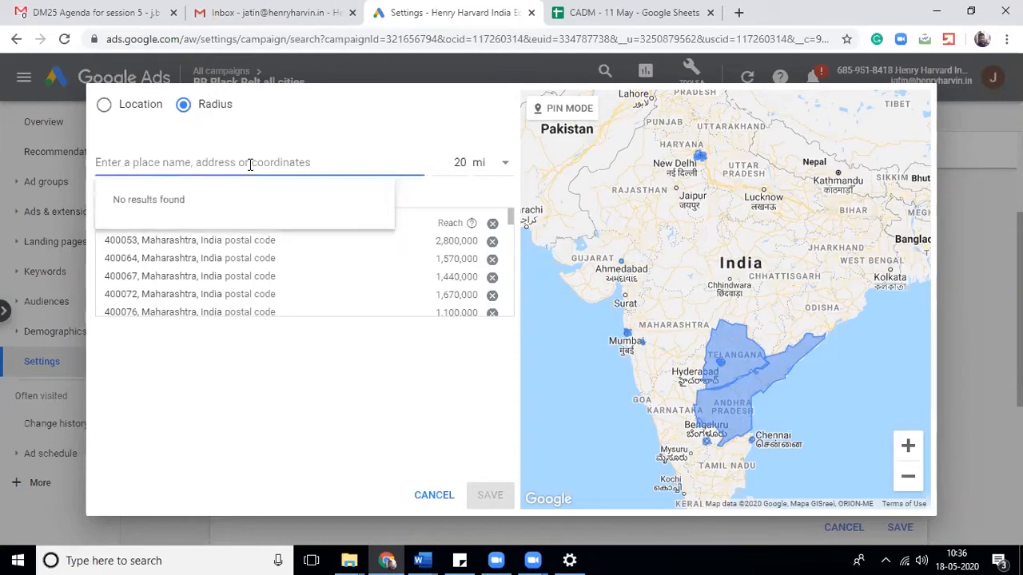
{"action": "left_click", "coordinate": [456, 164]}
{"action": "double_click", "coordinate": [457, 165]}
{"action": "left_click", "coordinate": [496, 165]}
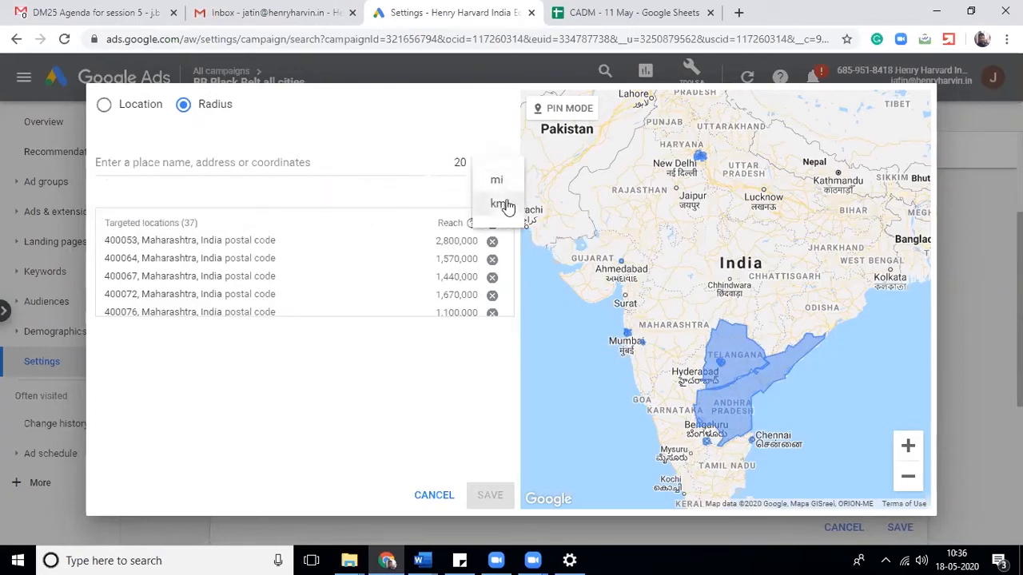
{"action": "double_click", "coordinate": [454, 159]}
{"action": "left_click", "coordinate": [482, 166]}
{"action": "left_click", "coordinate": [492, 204]}
{"action": "double_click", "coordinate": [462, 163]}
{"action": "type", "text": "5"}
{"action": "left_click", "coordinate": [418, 192]}
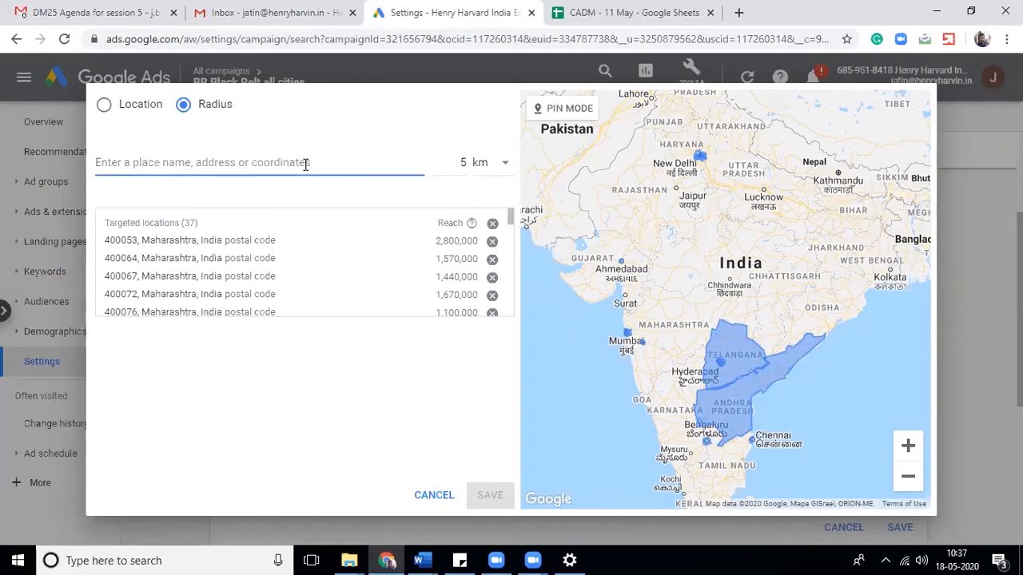
Search for "henryharvin" and target the 5 km radius around Henry Harvin Education in Noida, Uttar Pradesh
{"action": "type", "text": "he"}
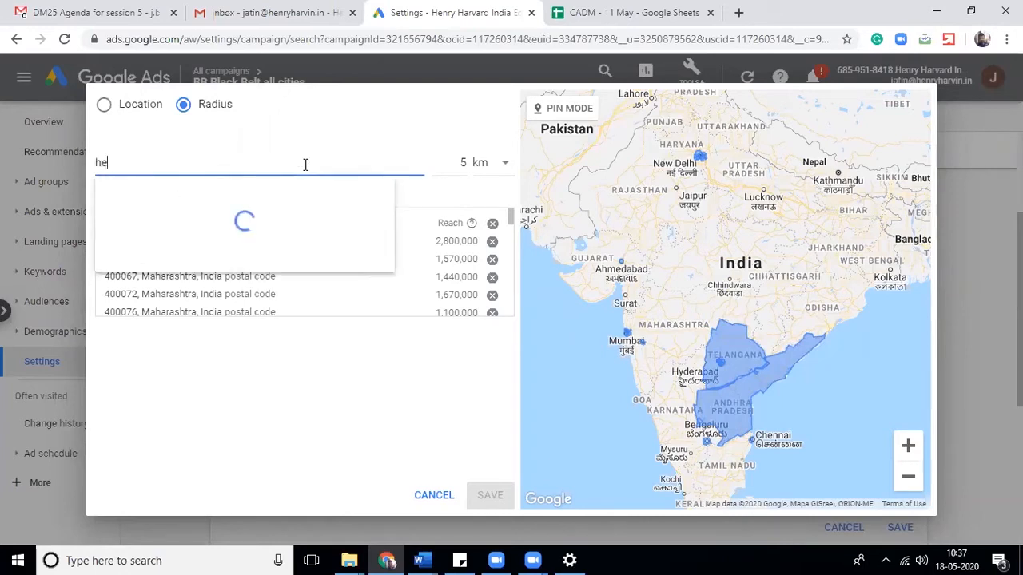
{"action": "type", "text": "nryharvin"}
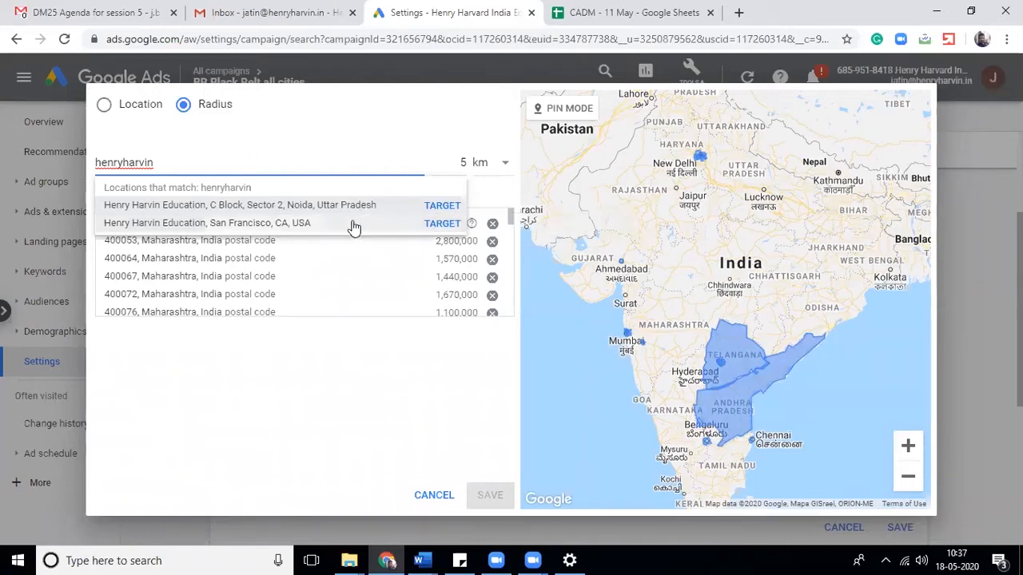
{"action": "left_click", "coordinate": [432, 206]}
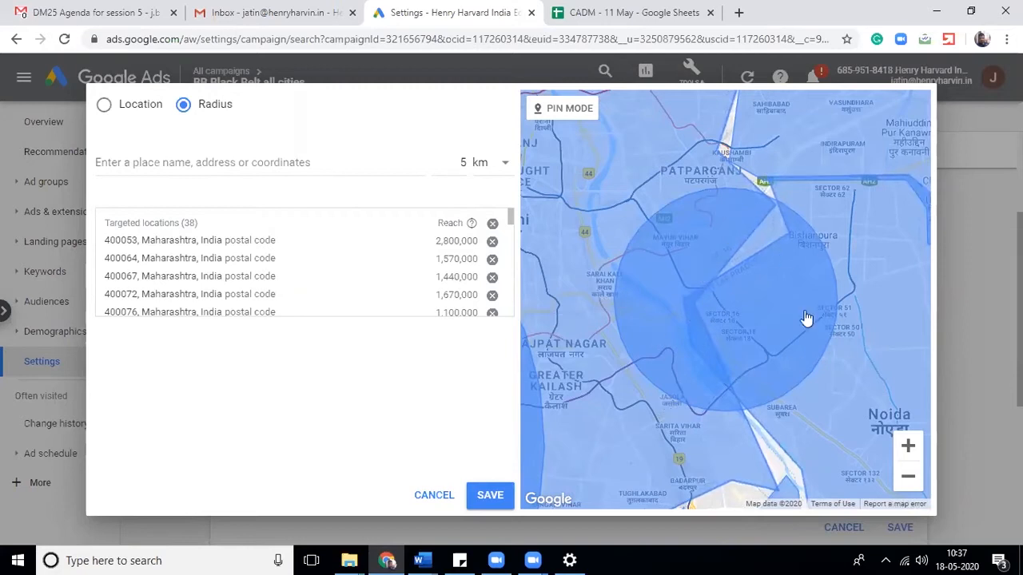
Review the list of targeted locations and the covered areas on the map around Delhi
{"action": "left_click_drag", "start_coordinate": [512, 213], "coordinate": [510, 406]}
{"action": "scroll", "coordinate": [501, 276], "scroll_direction": "up", "scroll_amount": 8}
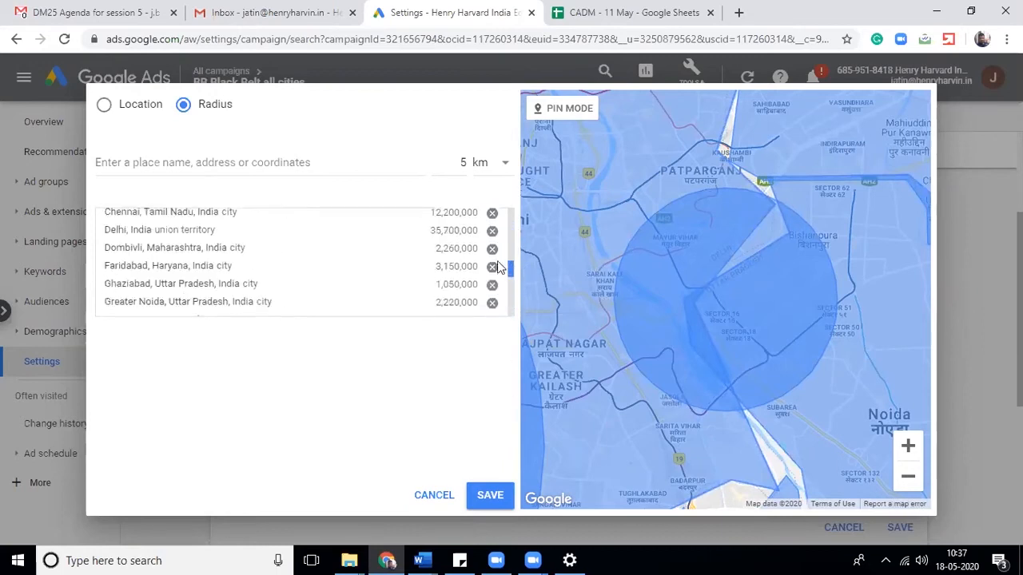
{"action": "left_click_drag", "start_coordinate": [493, 214], "coordinate": [511, 308]}
{"action": "left_click", "coordinate": [691, 296]}
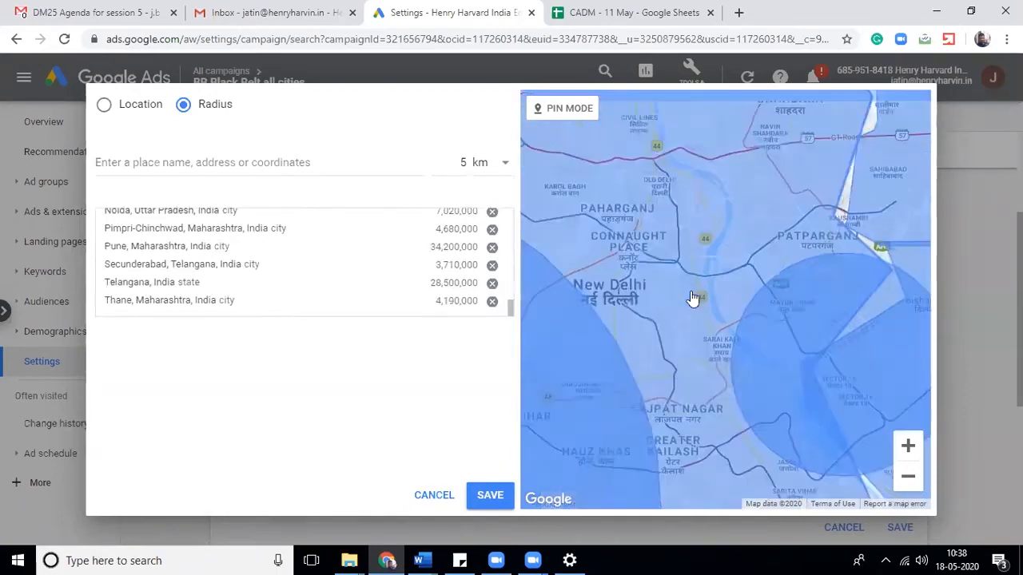
{"action": "left_click_drag", "start_coordinate": [701, 402], "coordinate": [736, 167]}
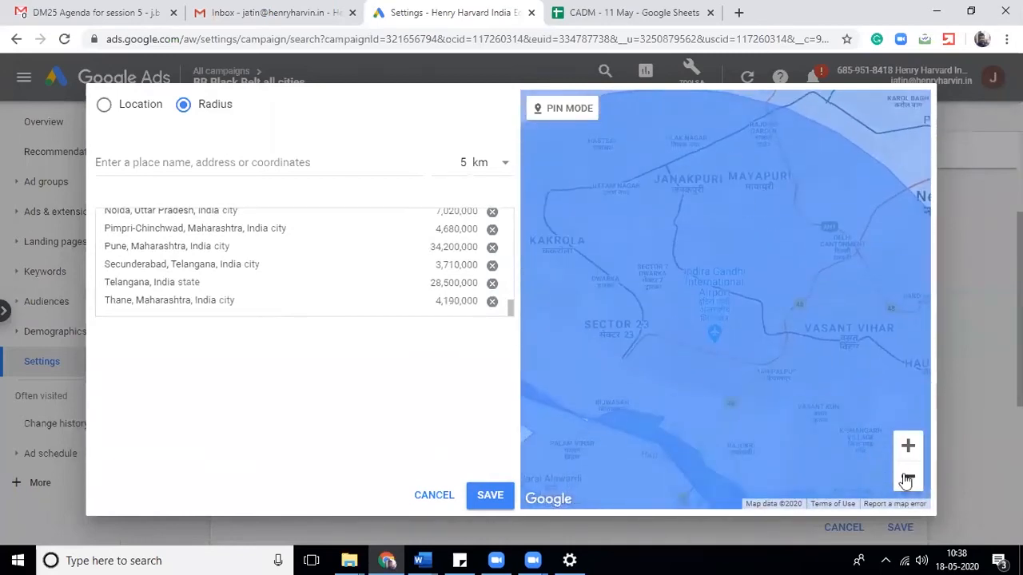
{"action": "left_click", "coordinate": [908, 477]}
{"action": "left_click", "coordinate": [907, 477]}
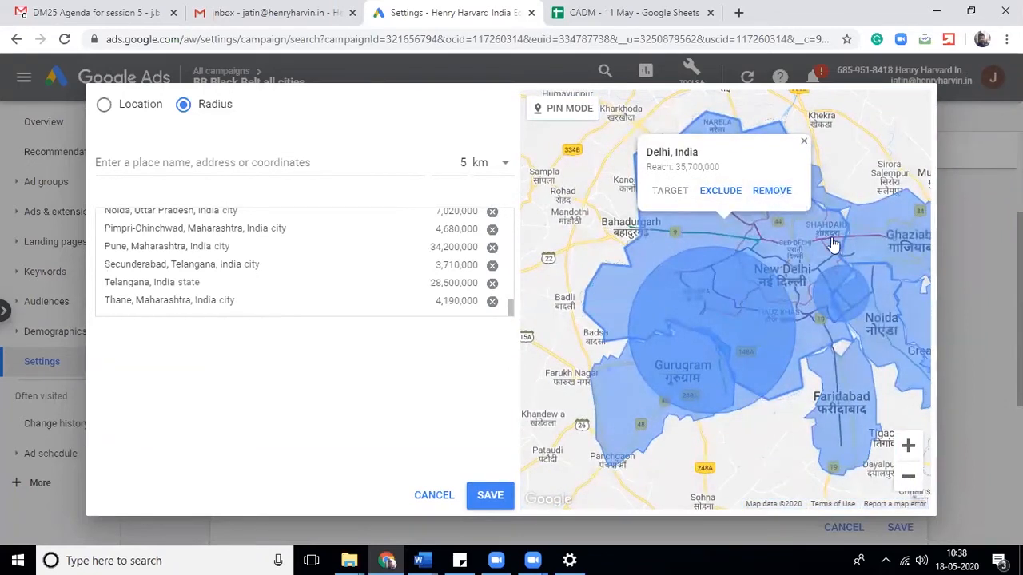
Remove the Noida city target and the 5 km radius target around Henry Harvin Education on the map
{"action": "left_click", "coordinate": [840, 295]}
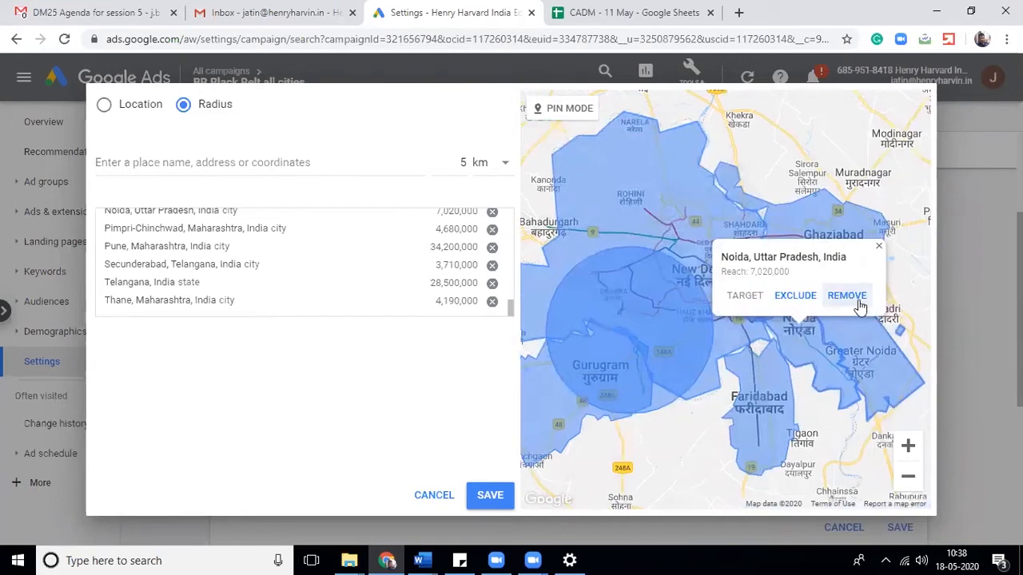
{"action": "left_click", "coordinate": [859, 301]}
{"action": "left_click", "coordinate": [765, 309]}
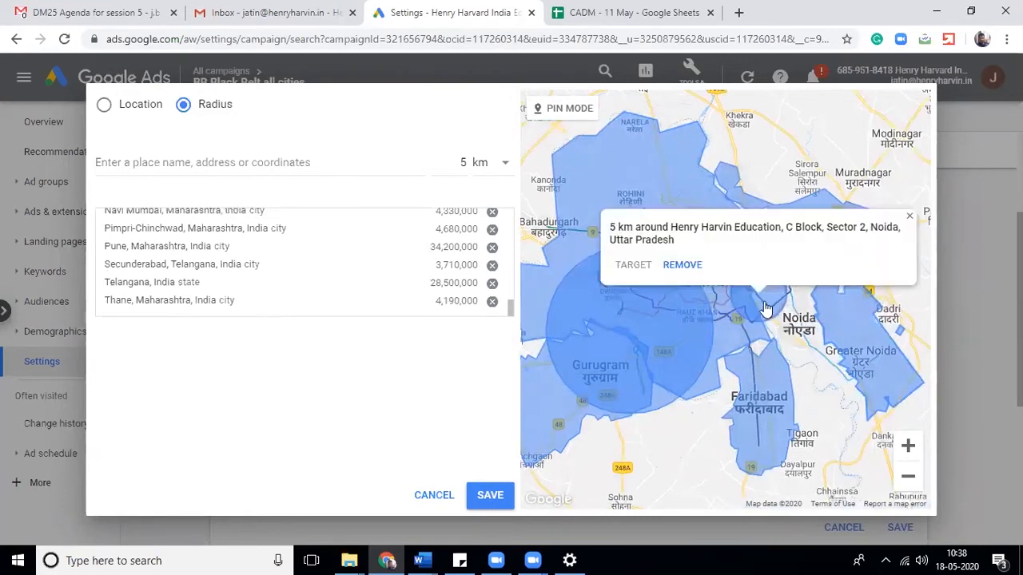
{"action": "left_click", "coordinate": [646, 275]}
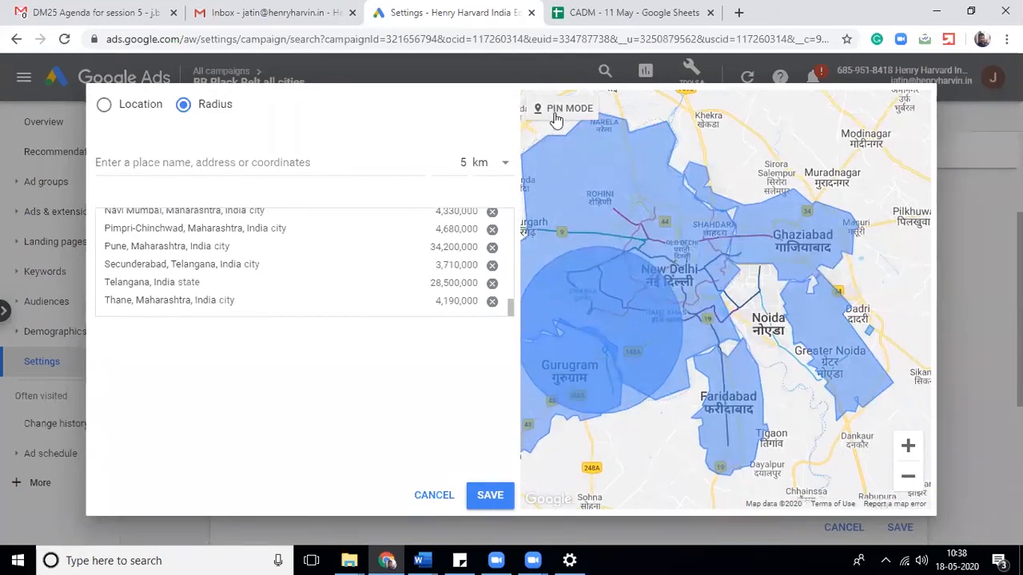
Place a pin near Sector 2, Noida, at about (28.585, 77.314) and target the 5 km radius around it
{"action": "left_click", "coordinate": [908, 446]}
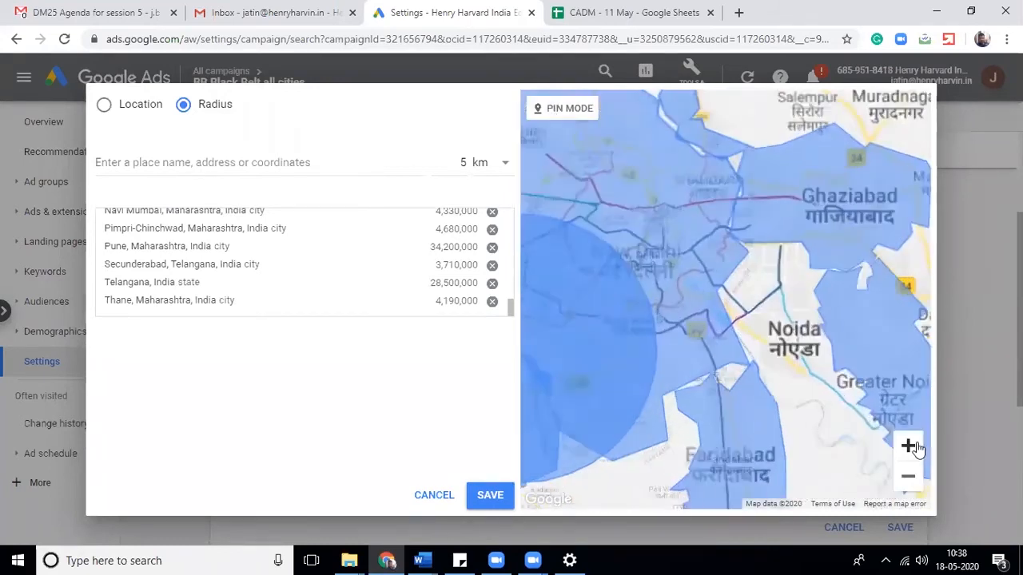
{"action": "left_click", "coordinate": [908, 446]}
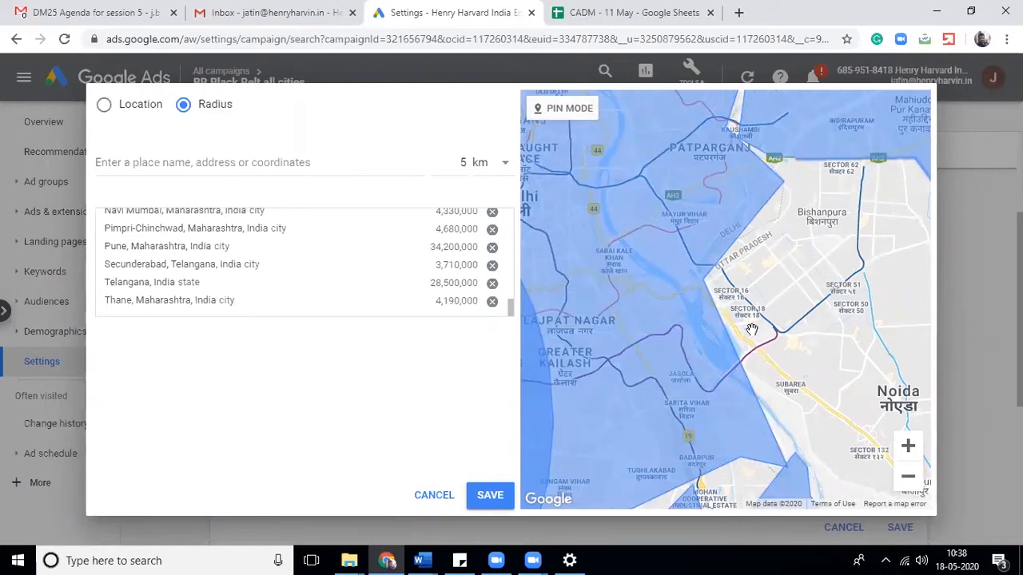
{"action": "left_click", "coordinate": [907, 447]}
{"action": "left_click", "coordinate": [907, 447]}
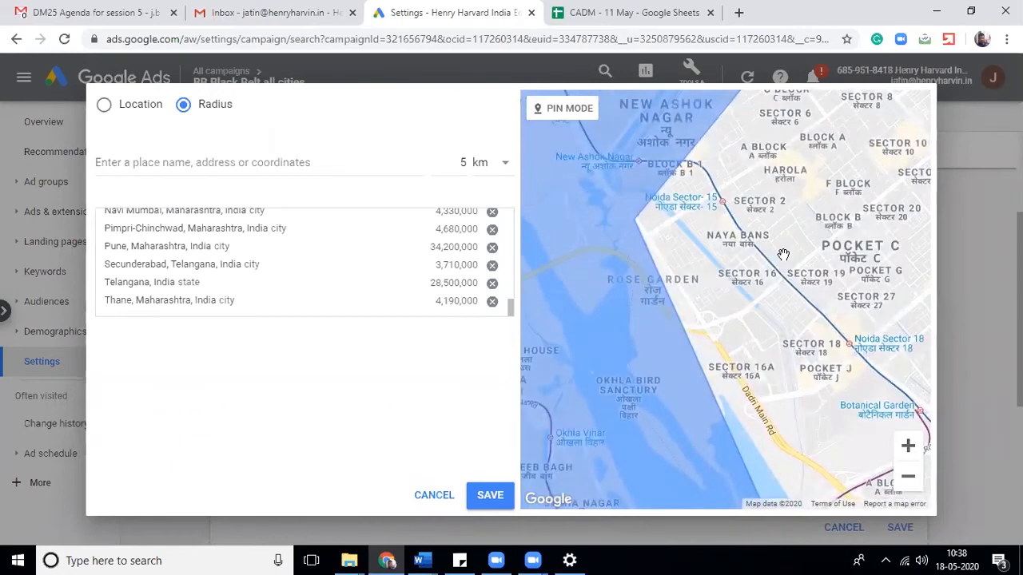
{"action": "left_click_drag", "start_coordinate": [755, 295], "coordinate": [729, 352]}
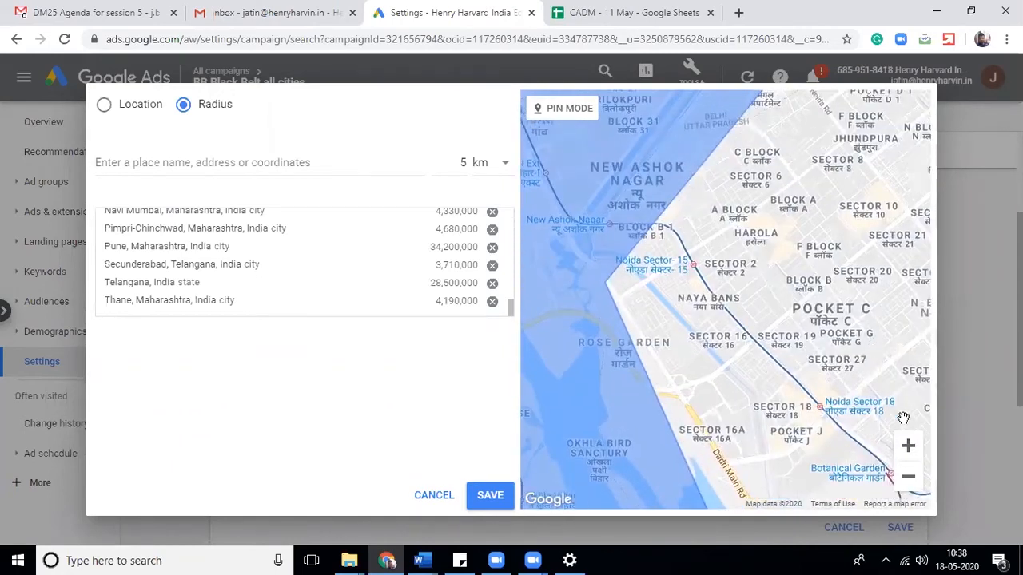
{"action": "left_click", "coordinate": [907, 447]}
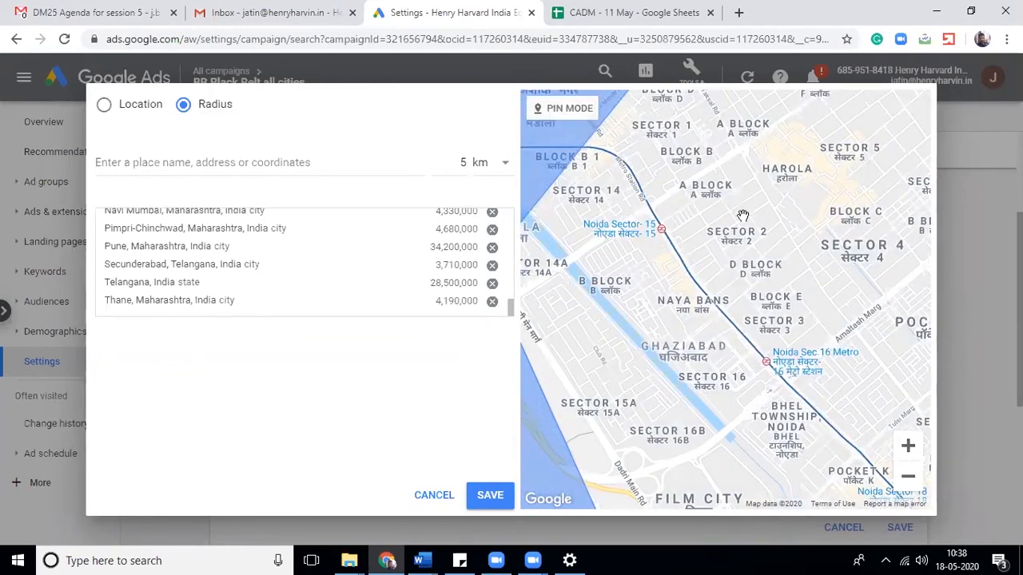
{"action": "left_click", "coordinate": [558, 109]}
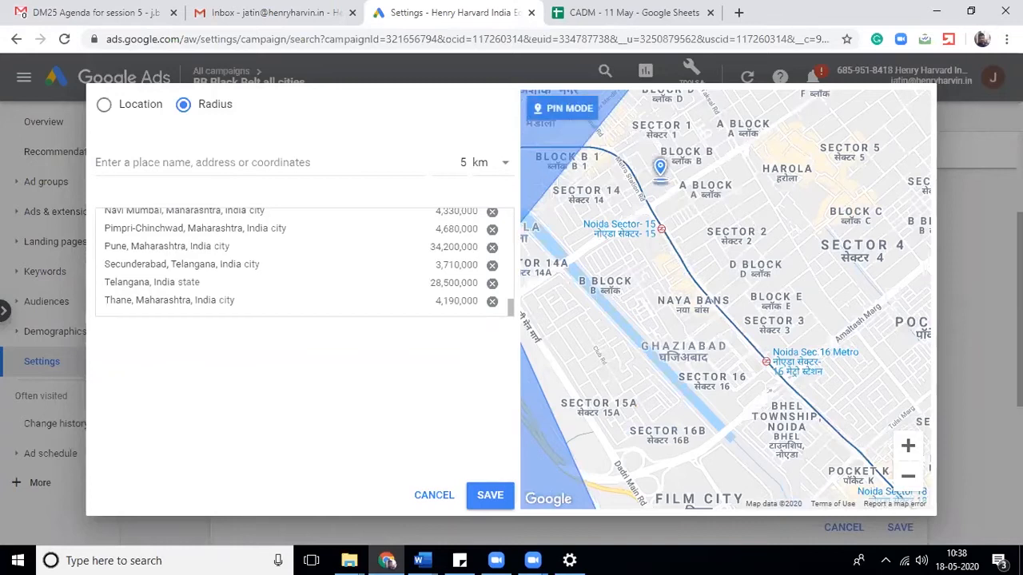
{"action": "left_click", "coordinate": [717, 208]}
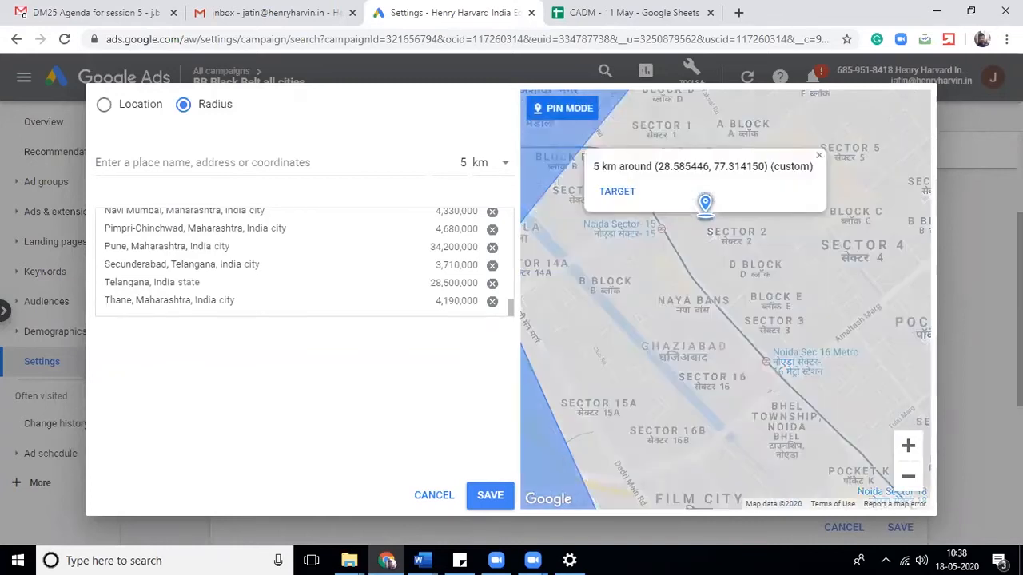
{"action": "left_click", "coordinate": [620, 194]}
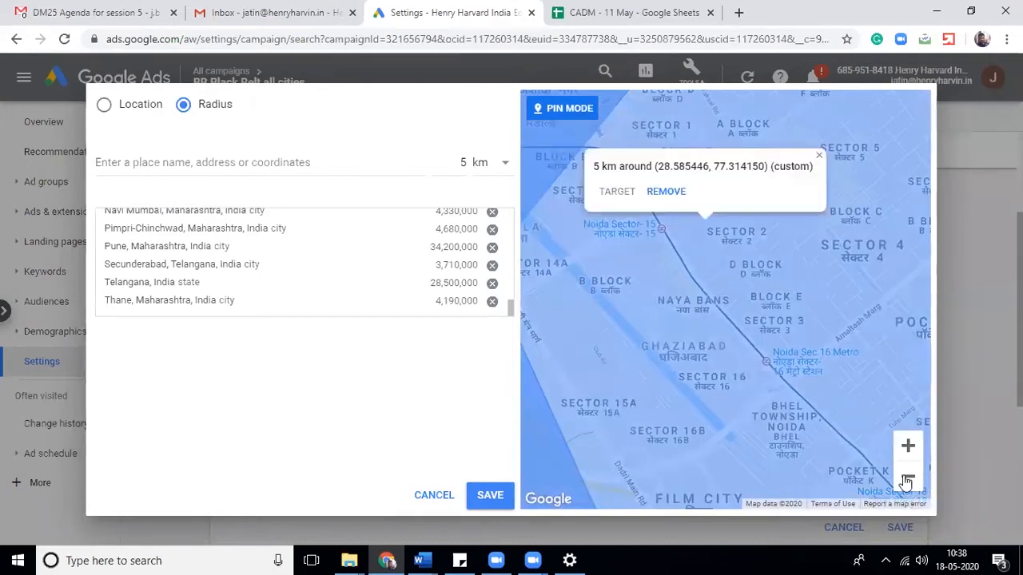
{"action": "left_click", "coordinate": [908, 480]}
{"action": "left_click", "coordinate": [910, 481]}
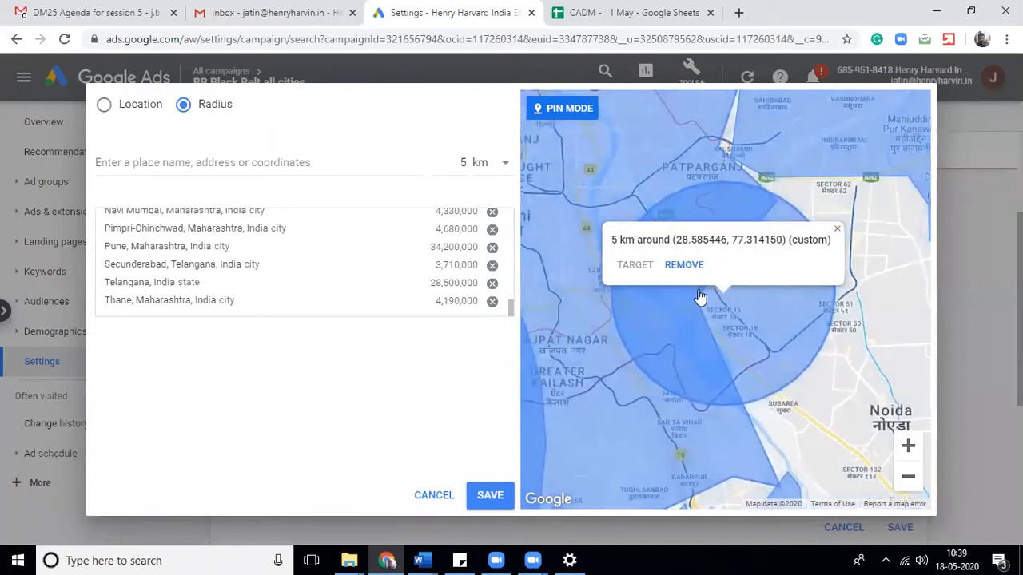
Search the radius locations for "aptech" and leave the advanced location search without saving
{"action": "left_click", "coordinate": [836, 229]}
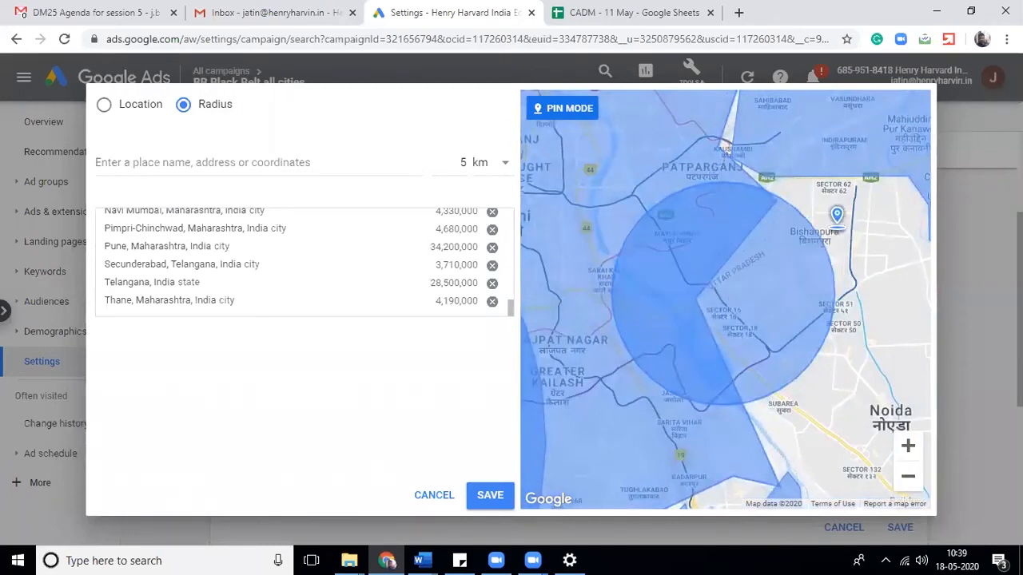
{"action": "left_click", "coordinate": [296, 159]}
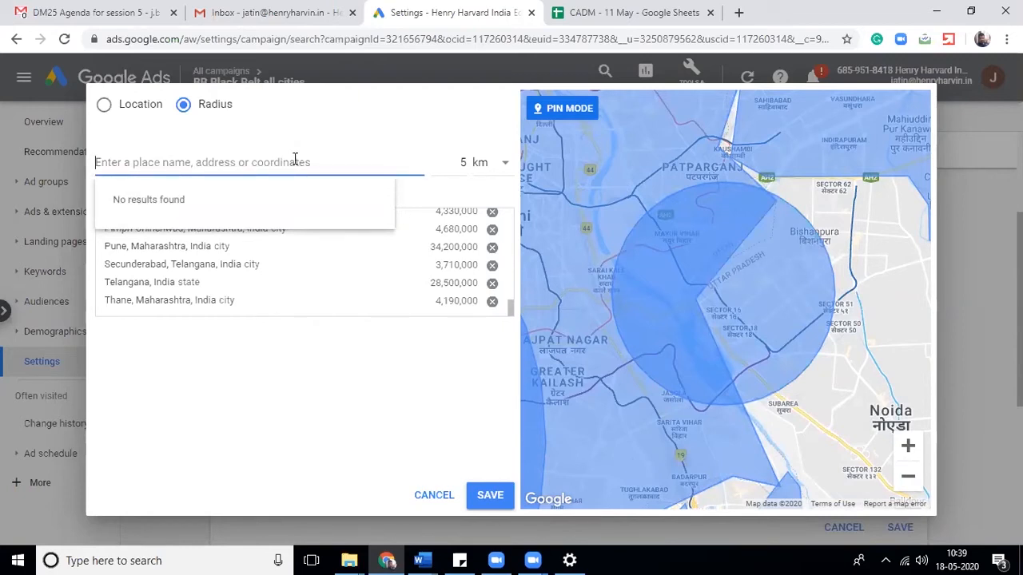
{"action": "type", "text": "apt"}
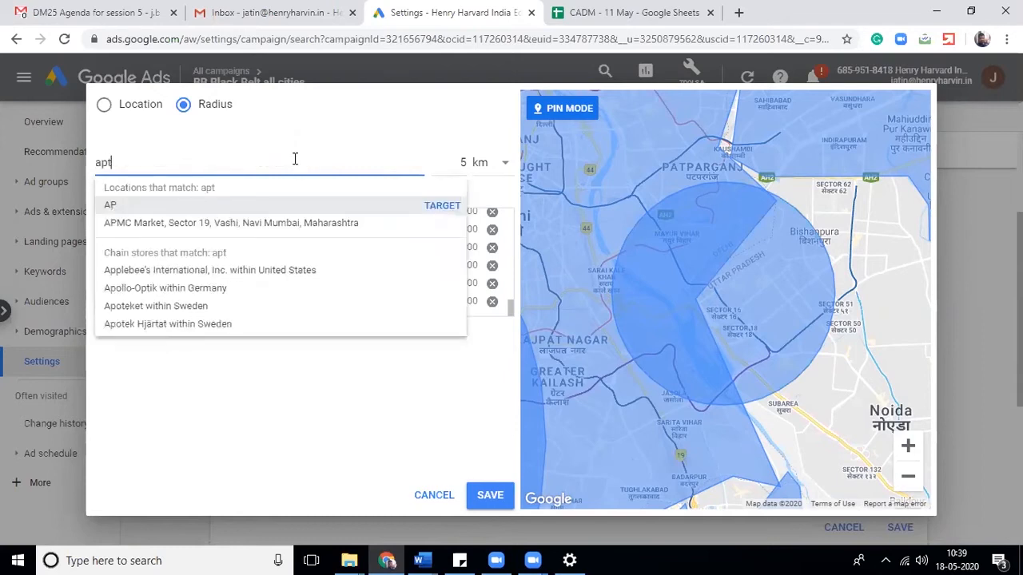
{"action": "type", "text": "ech"}
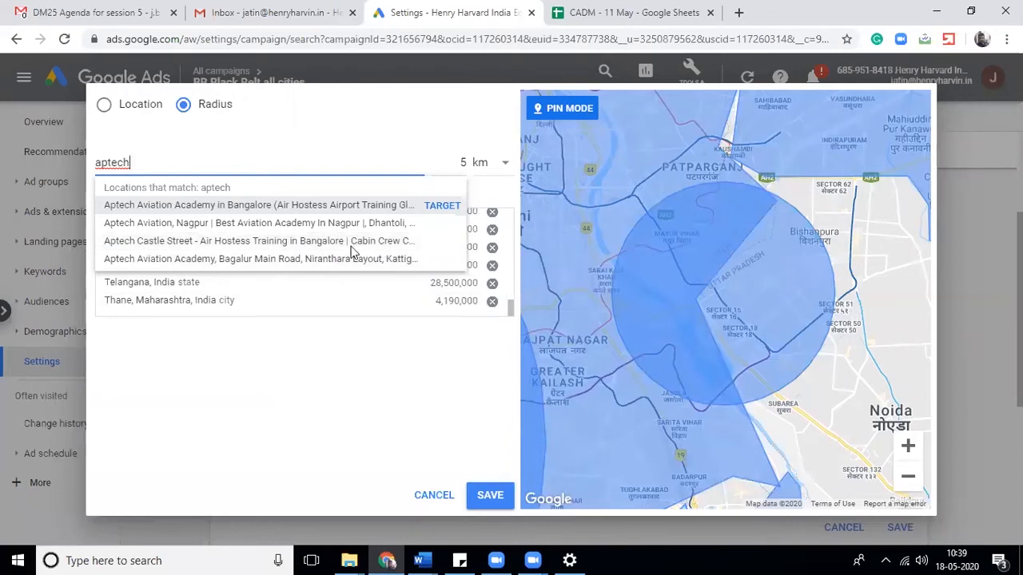
{"action": "left_click", "coordinate": [421, 452]}
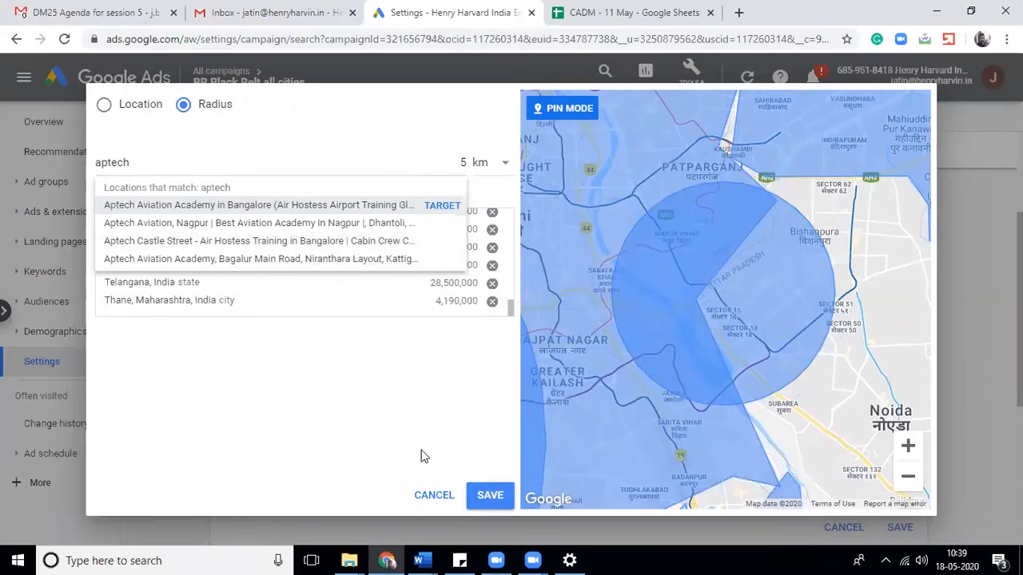
{"action": "left_click", "coordinate": [432, 491]}
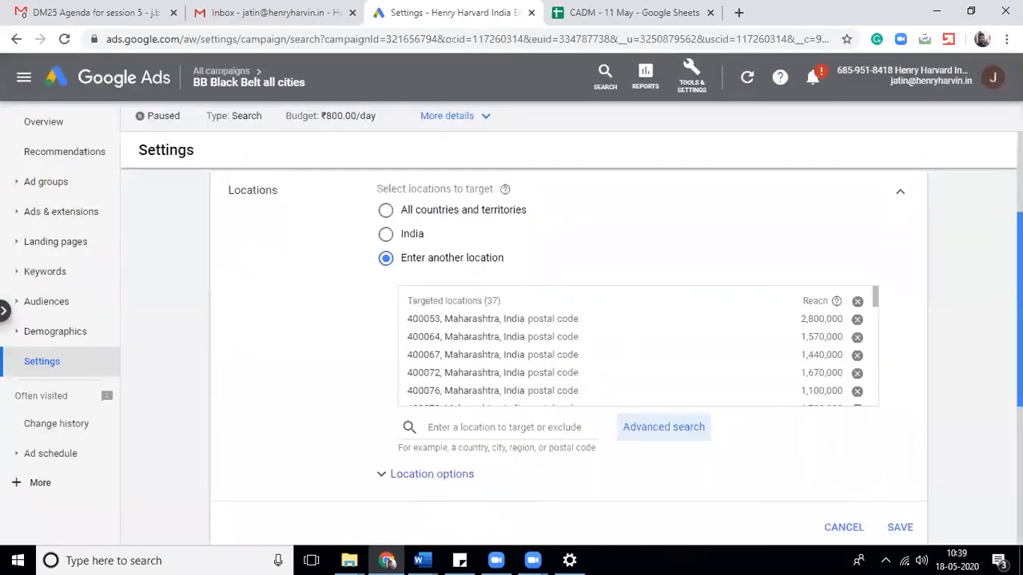
Expand the location options and set the target to "People in or regularly in your targeted locations"
{"action": "left_click_drag", "start_coordinate": [1020, 309], "coordinate": [1020, 359]}
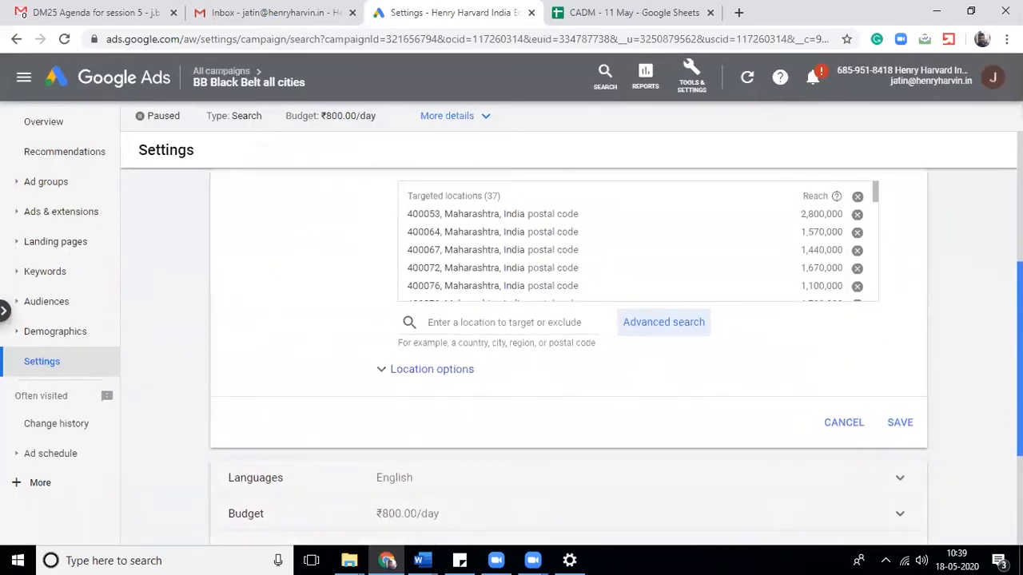
{"action": "left_click", "coordinate": [379, 371]}
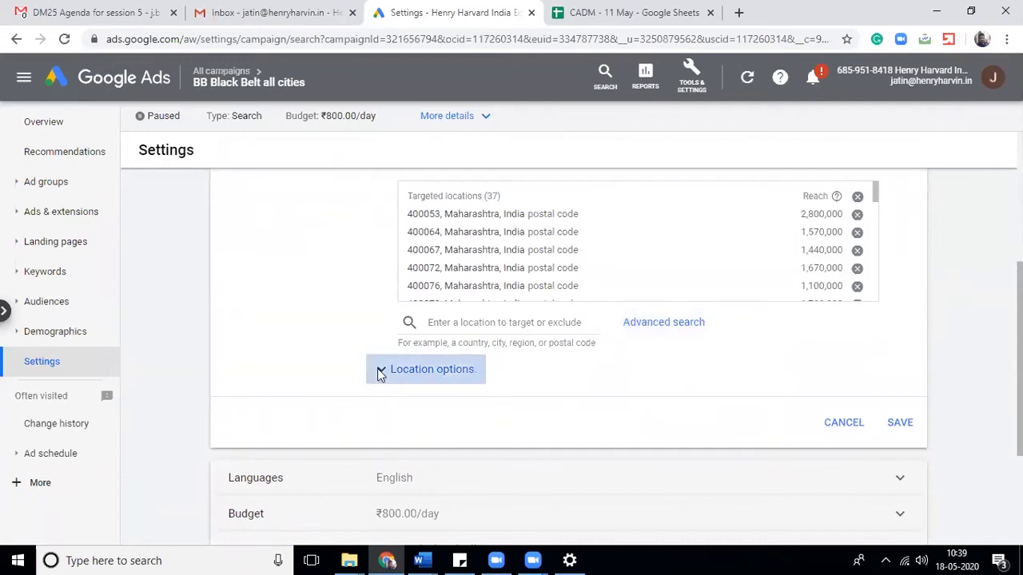
{"action": "scroll", "coordinate": [567, 356], "scroll_direction": "down", "scroll_amount": 2}
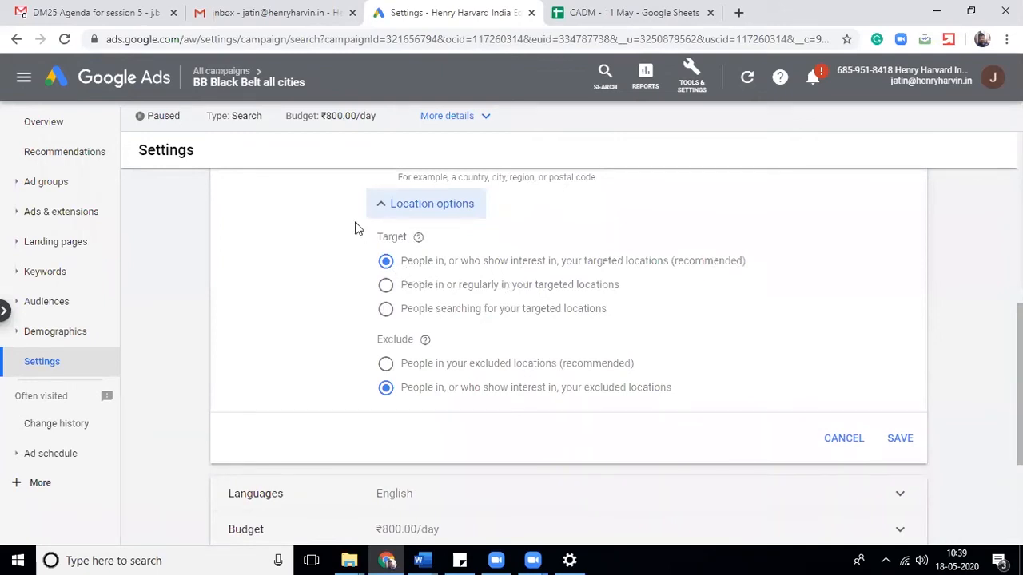
{"action": "left_click_drag", "start_coordinate": [380, 236], "coordinate": [389, 238]}
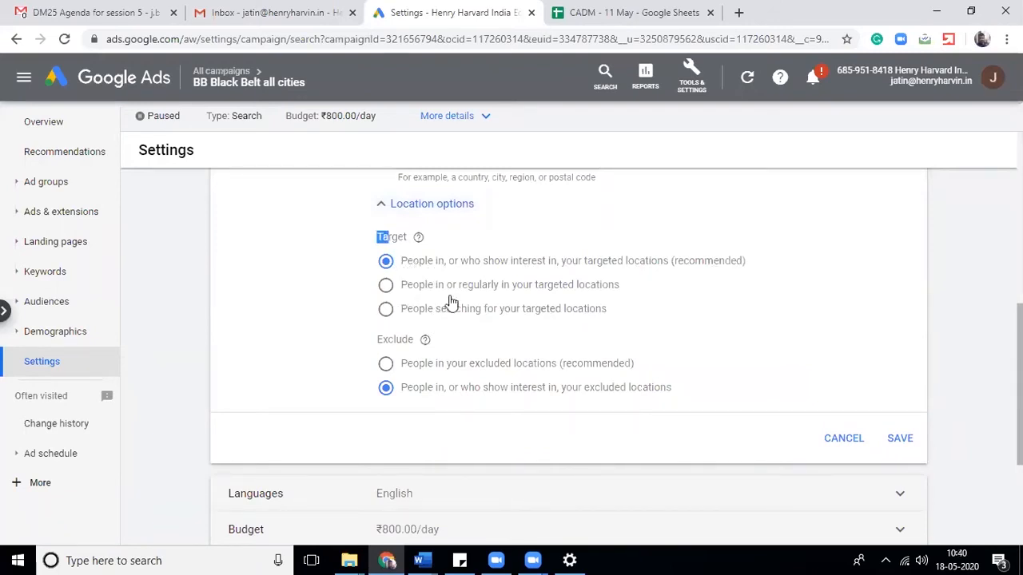
{"action": "left_click", "coordinate": [895, 293]}
{"action": "scroll", "coordinate": [394, 270], "scroll_direction": "up", "scroll_amount": 4}
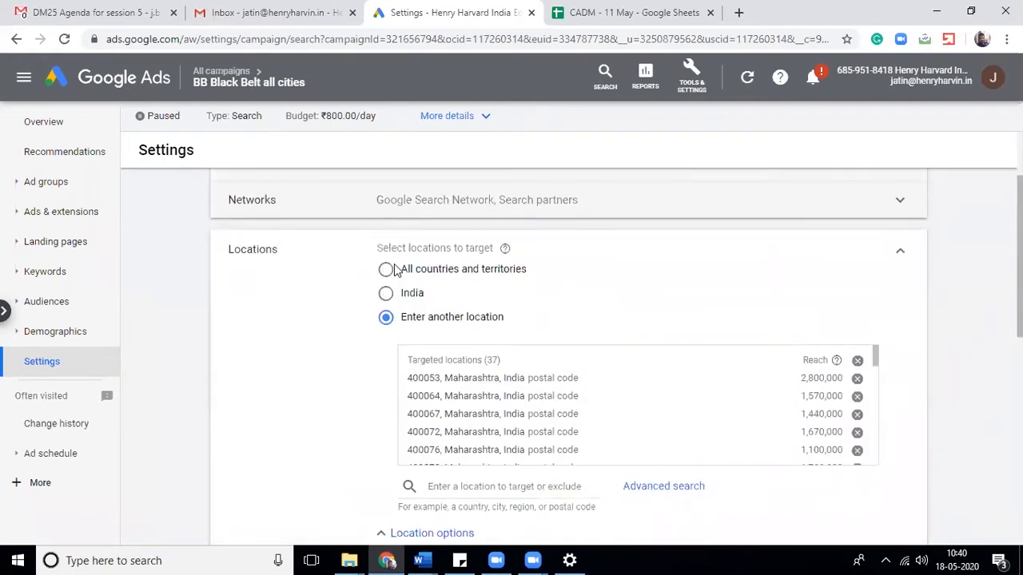
{"action": "scroll", "coordinate": [394, 270], "scroll_direction": "down", "scroll_amount": 4}
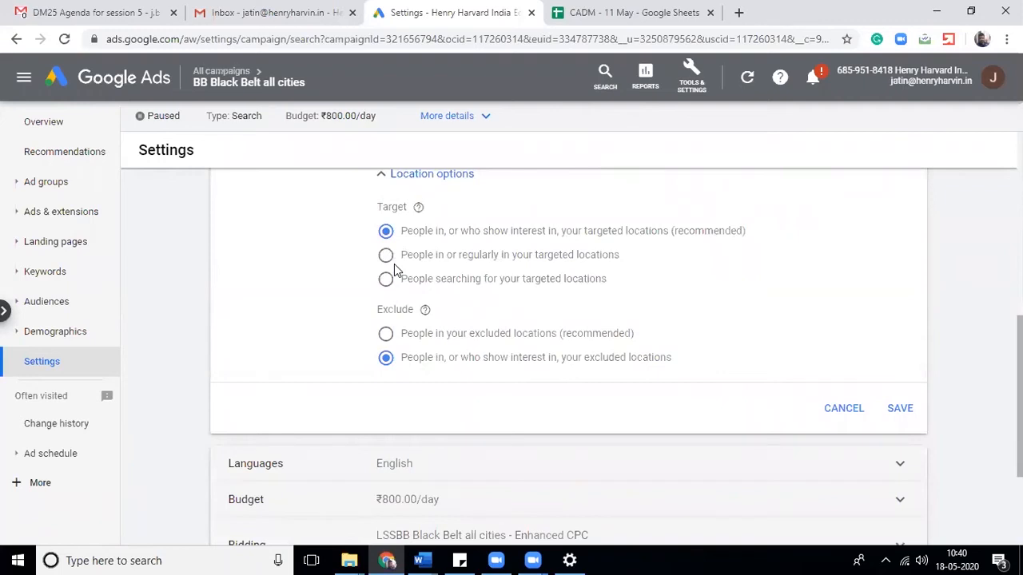
{"action": "left_click", "coordinate": [385, 256]}
{"action": "left_click", "coordinate": [499, 286]}
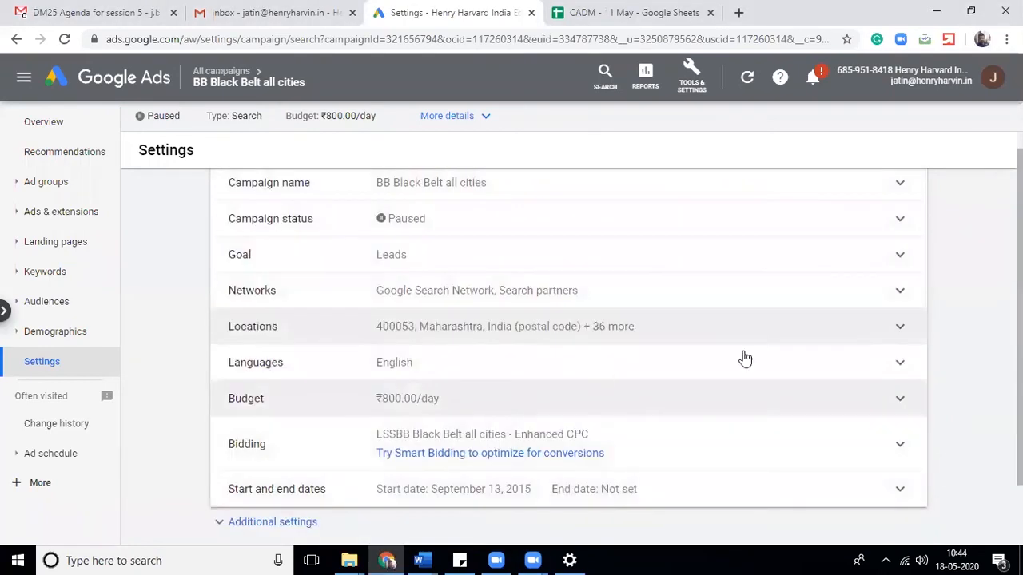
Open the campaign's Languages setting to view the selected customer languages
{"action": "scroll", "coordinate": [743, 358], "scroll_direction": "down", "scroll_amount": 2}
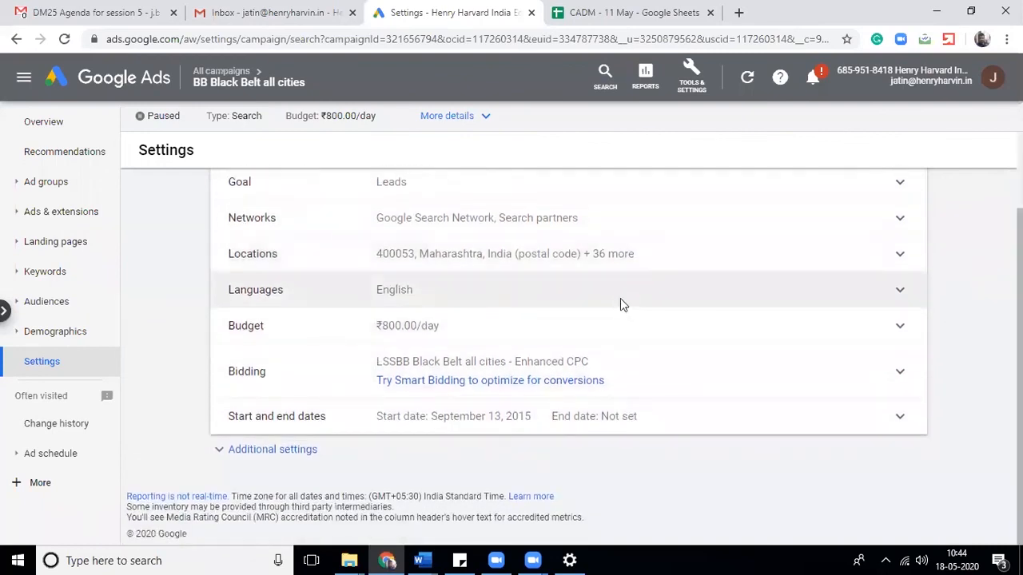
{"action": "left_click", "coordinate": [620, 302]}
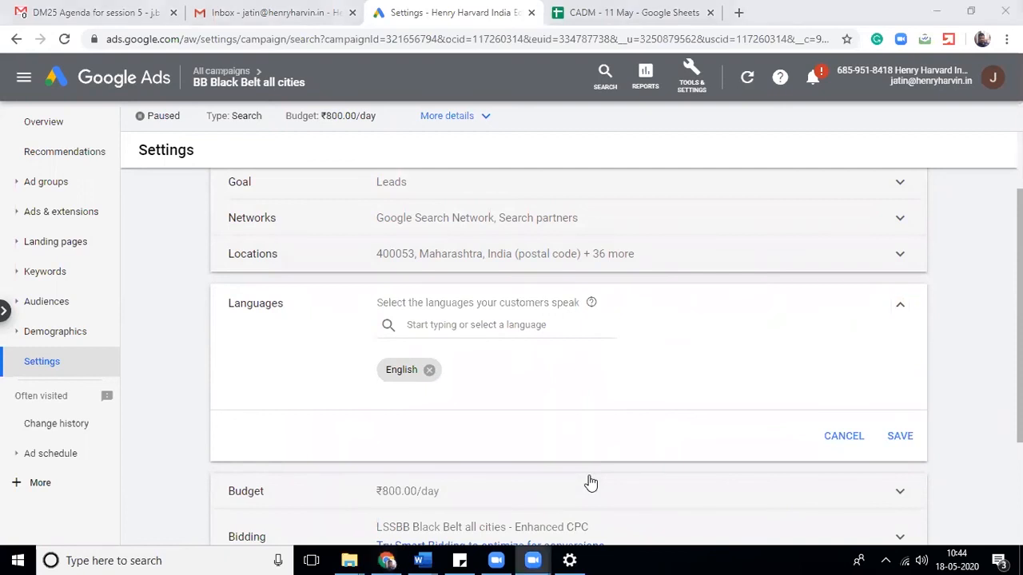
Reopen the campaign's Locations setting and search for "dubai" as a location to target or exclude
{"action": "left_click", "coordinate": [532, 247]}
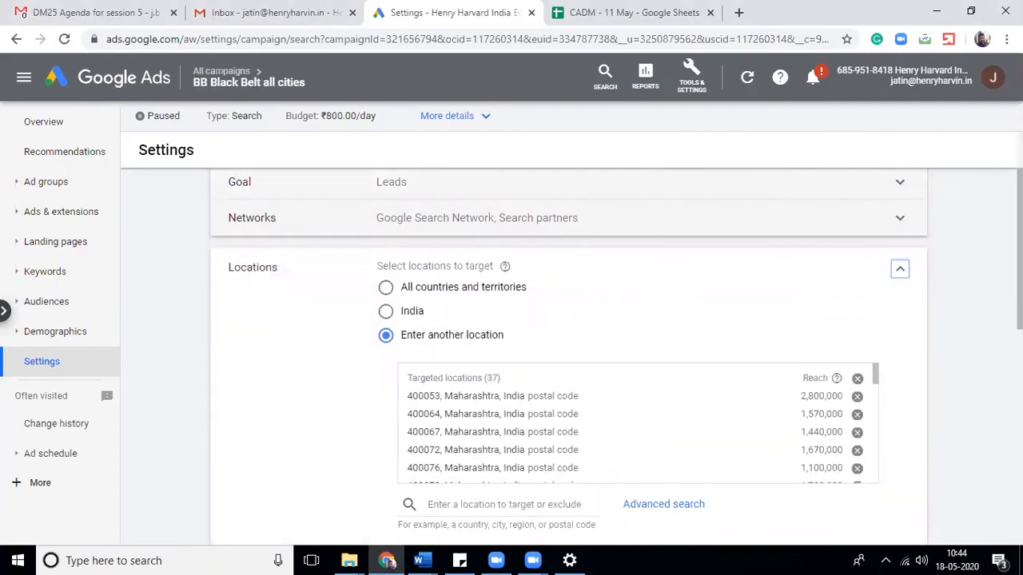
{"action": "scroll", "coordinate": [455, 326], "scroll_direction": "down", "scroll_amount": 2}
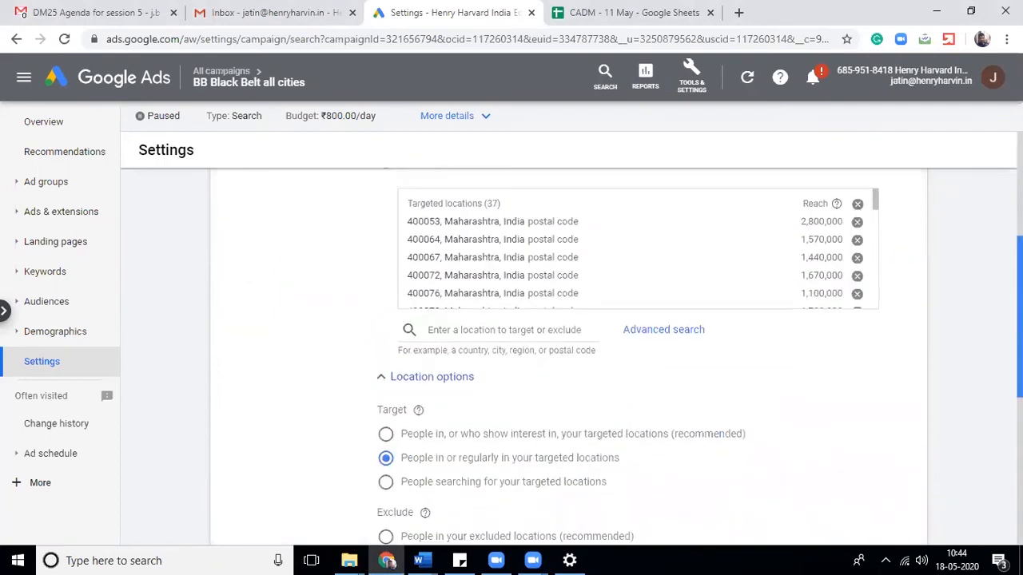
{"action": "left_click", "coordinate": [428, 332]}
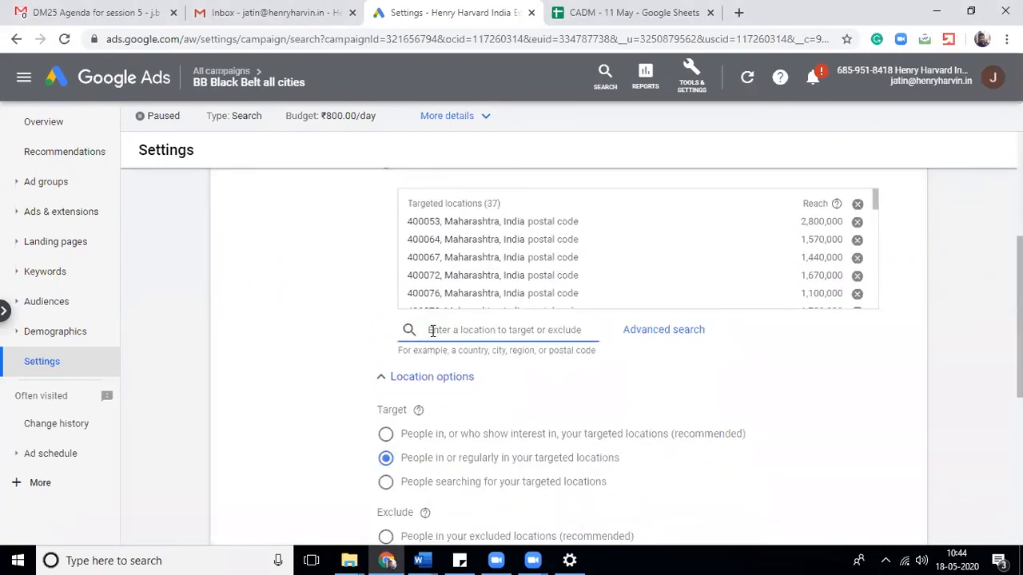
{"action": "type", "text": "dubai"}
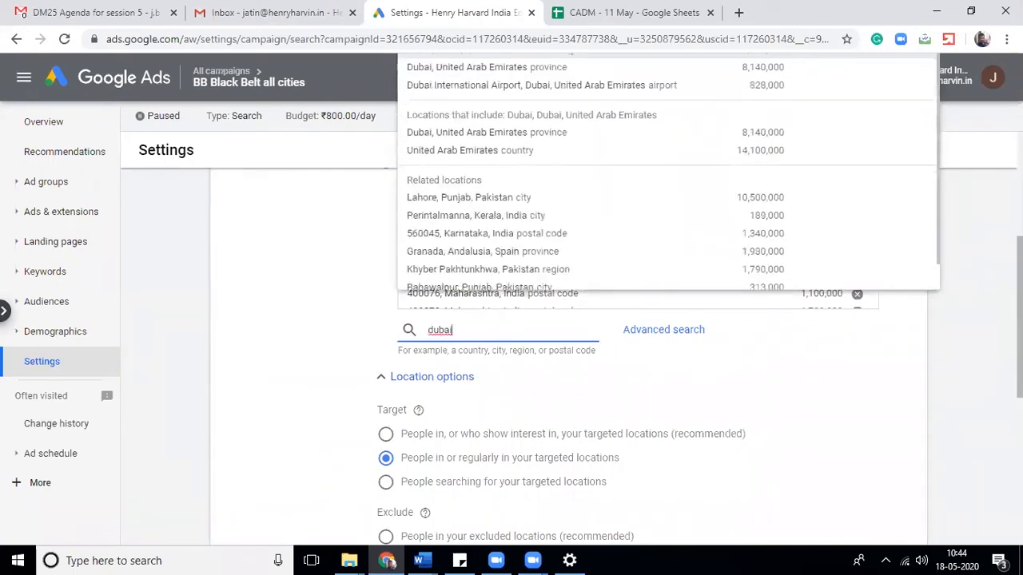
{"action": "scroll", "coordinate": [663, 320], "scroll_direction": "up", "scroll_amount": 1}
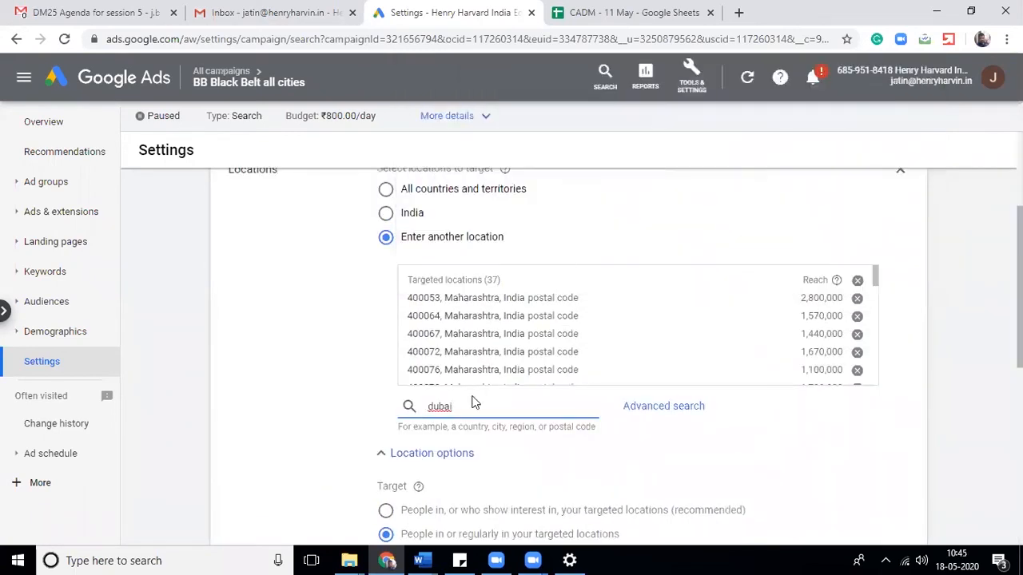
{"action": "left_click", "coordinate": [475, 405]}
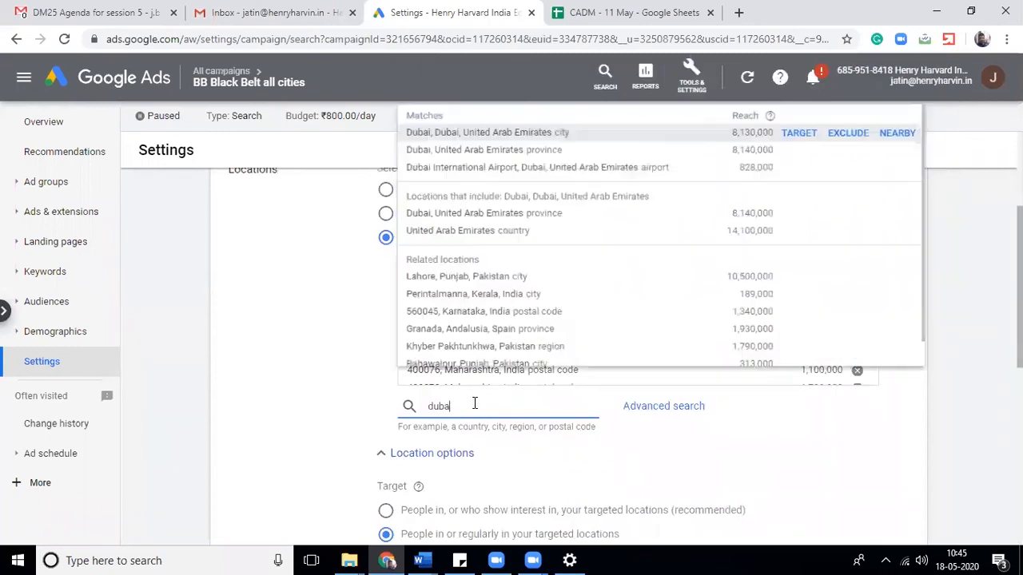